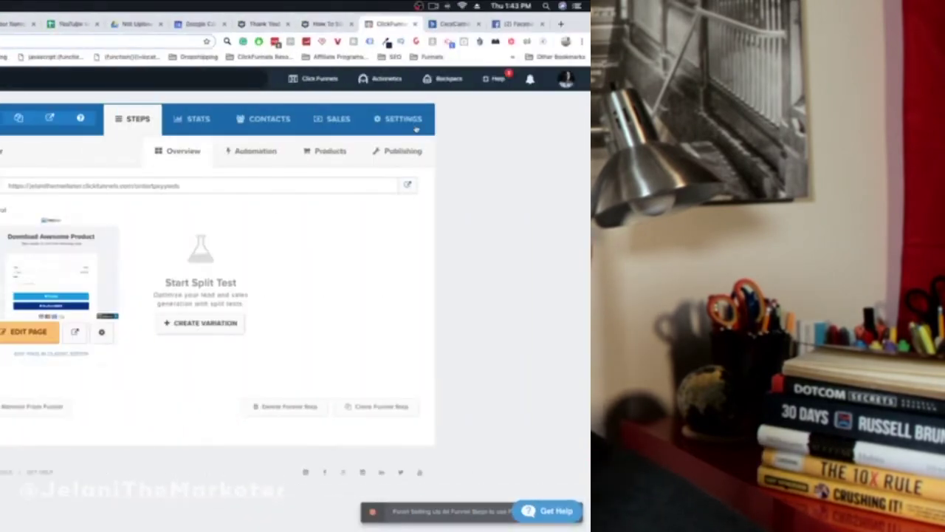
- View the API URL and key under ActiveCampaign's Settings > Developer, then return to ClickFunnels
{"action": "left_click", "coordinate": [807, 23]}
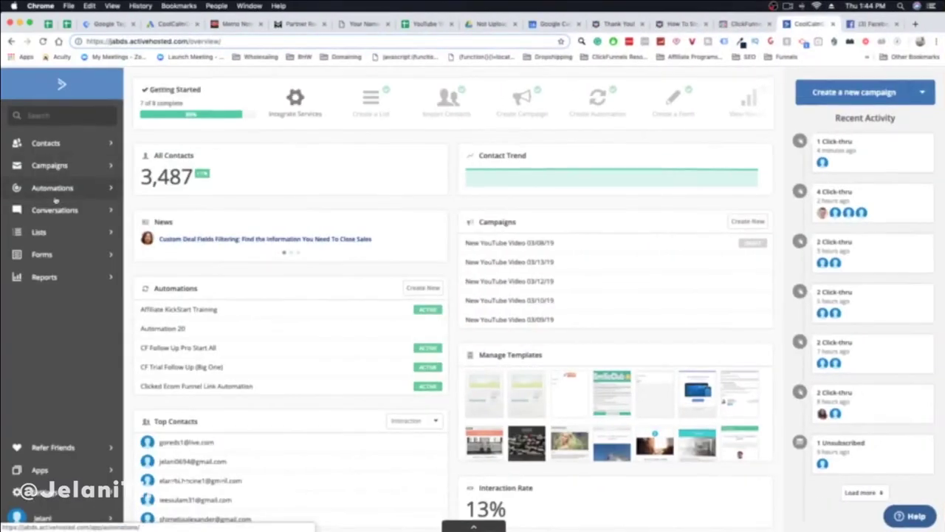
{"action": "scroll", "coordinate": [74, 193], "scroll_direction": "down", "scroll_amount": 1}
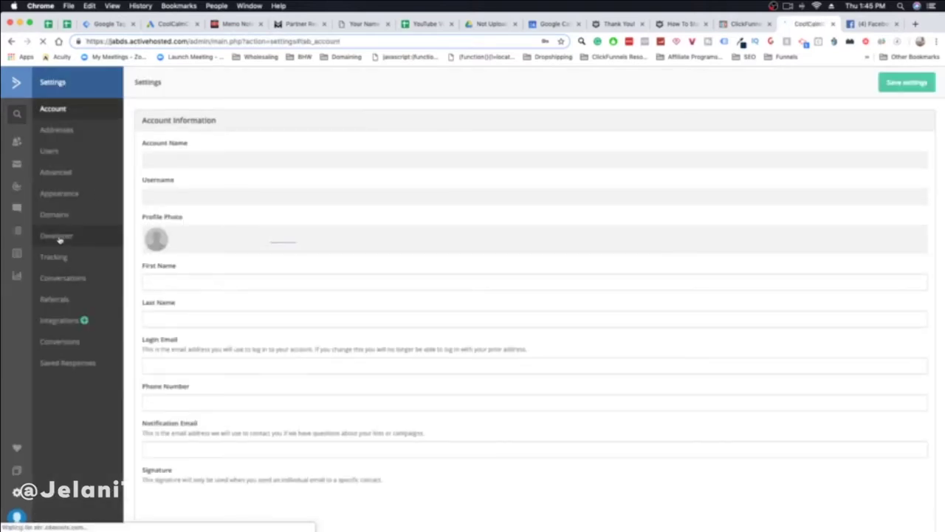
{"action": "left_click", "coordinate": [59, 238]}
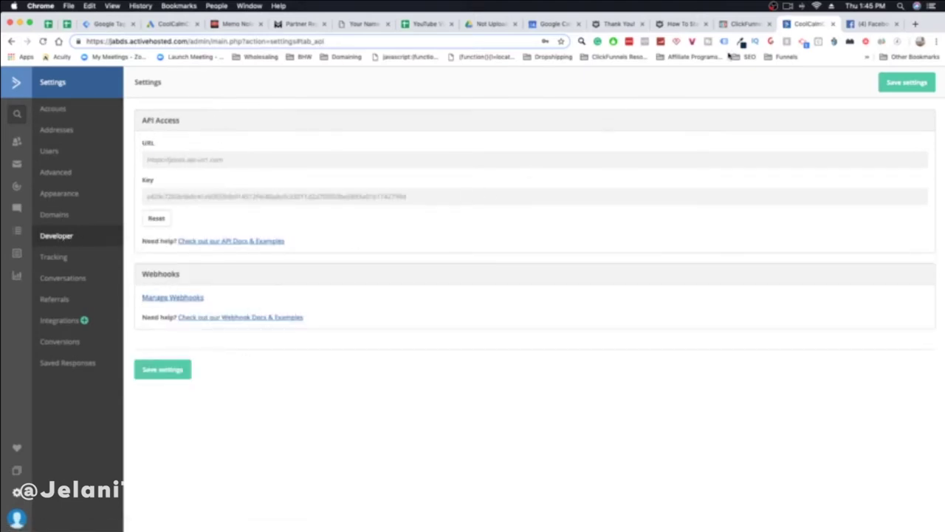
{"action": "left_click", "coordinate": [735, 26]}
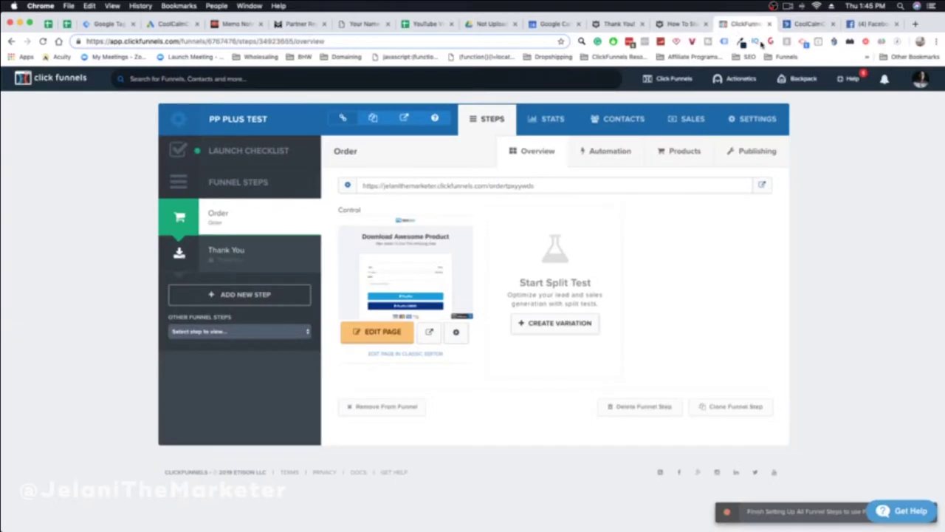
- Open Integrations from the avatar menu, dismiss the error notice, and start a new integration
{"action": "mouse_move", "coordinate": [915, 79]}
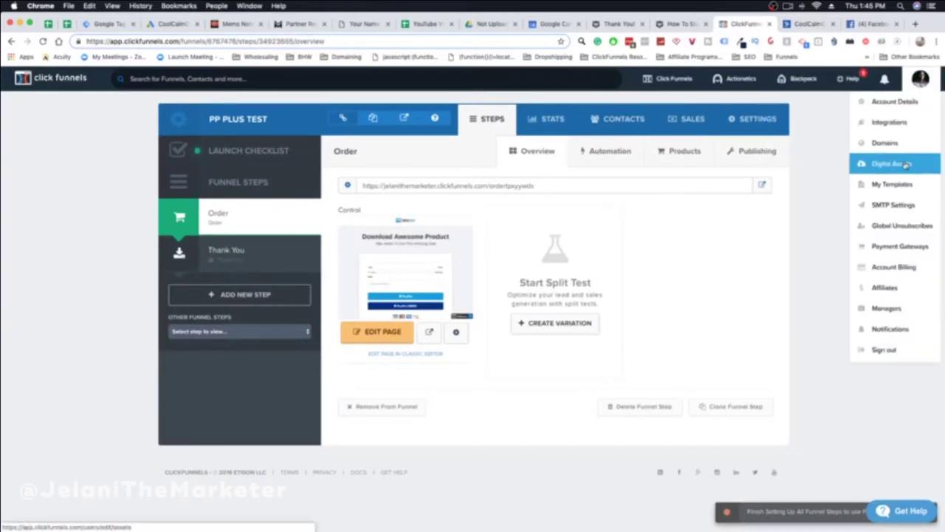
{"action": "left_click", "coordinate": [888, 126]}
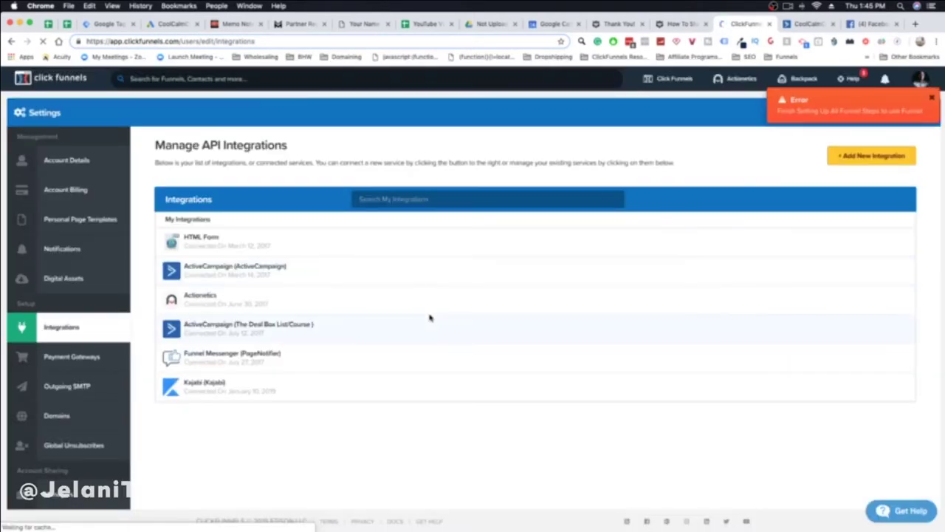
{"action": "left_click", "coordinate": [932, 99]}
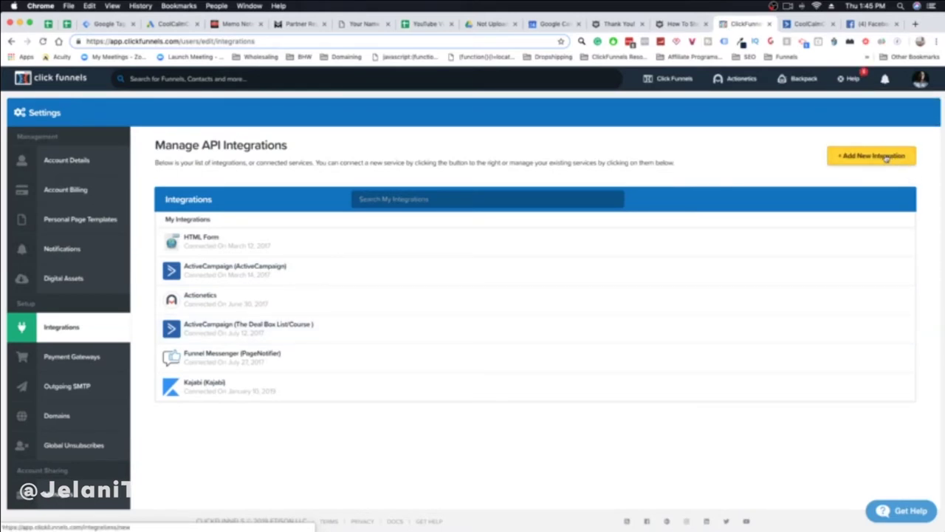
{"action": "left_click", "coordinate": [883, 160]}
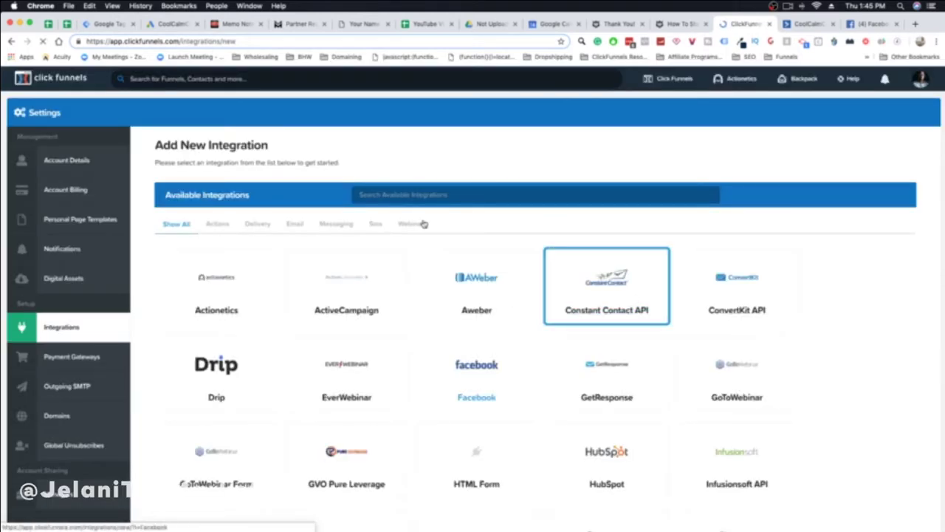
- Choose ActiveCampaign, enter the nickname 'Active Camp', and paste in the copied API URL
{"action": "left_click", "coordinate": [368, 292]}
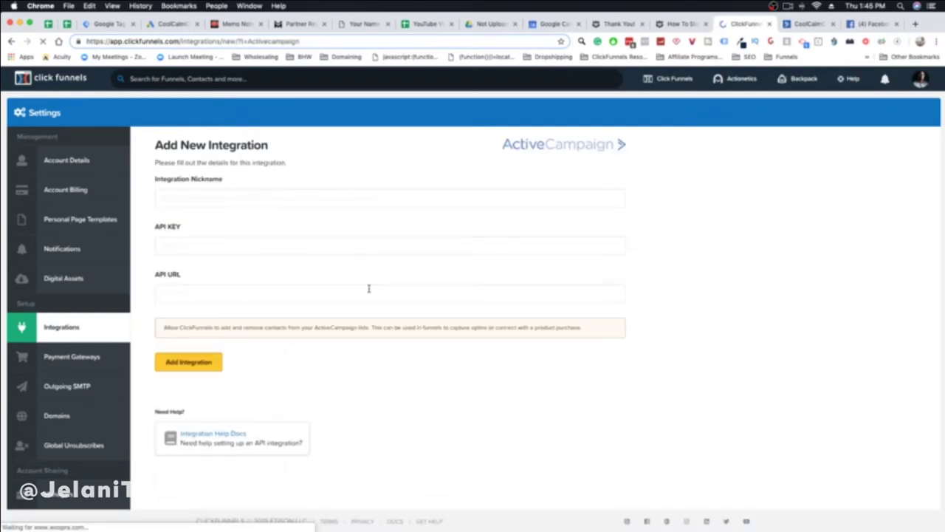
{"action": "left_click", "coordinate": [425, 202]}
{"action": "type", "text": "Active Campaign Testing"}
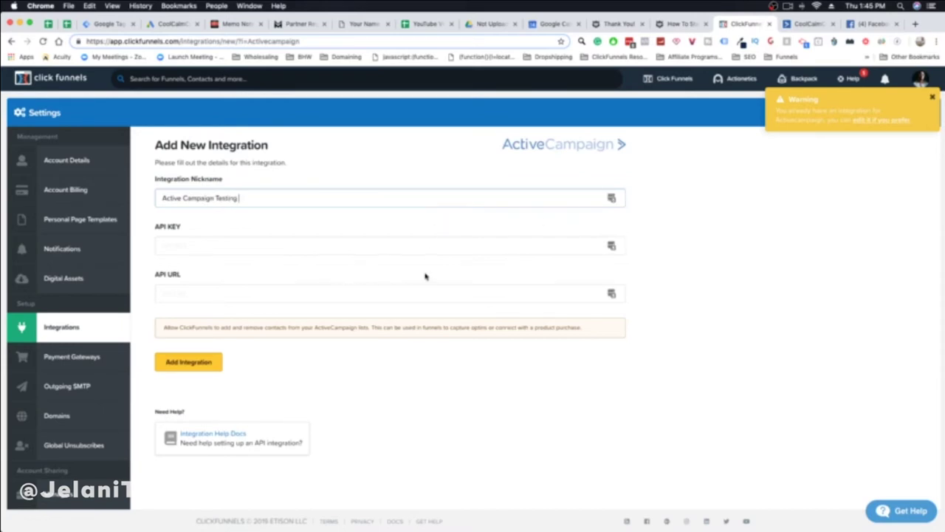
{"action": "left_click", "coordinate": [803, 28]}
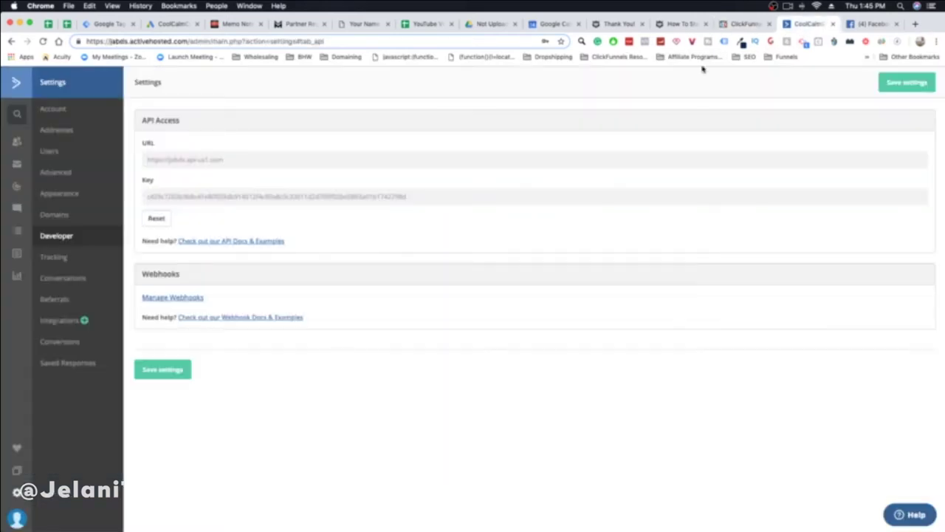
{"action": "left_click", "coordinate": [182, 160]}
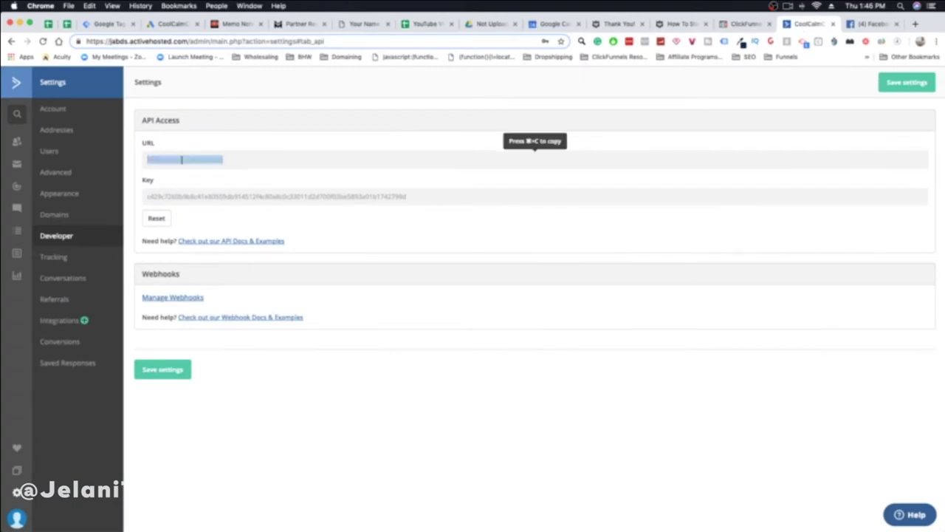
{"action": "right_click", "coordinate": [182, 161]}
{"action": "left_click", "coordinate": [201, 181]}
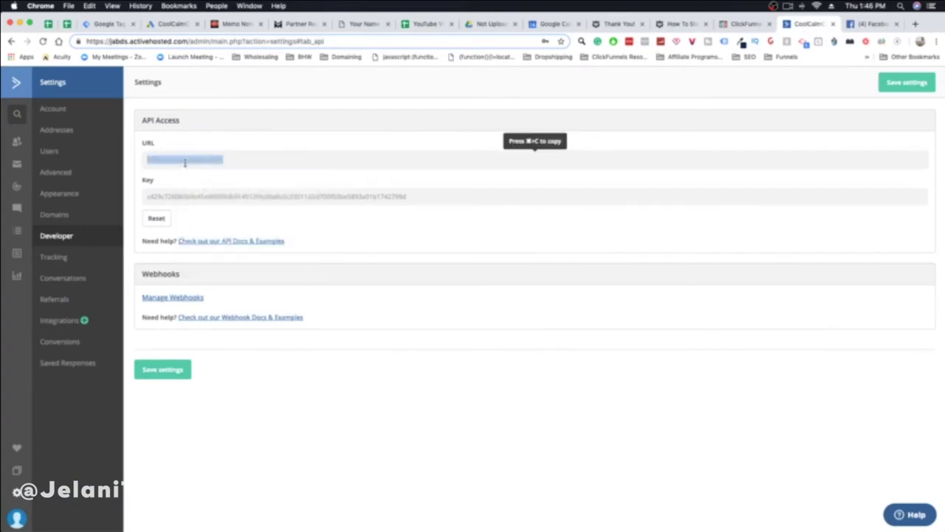
{"action": "left_click", "coordinate": [745, 24]}
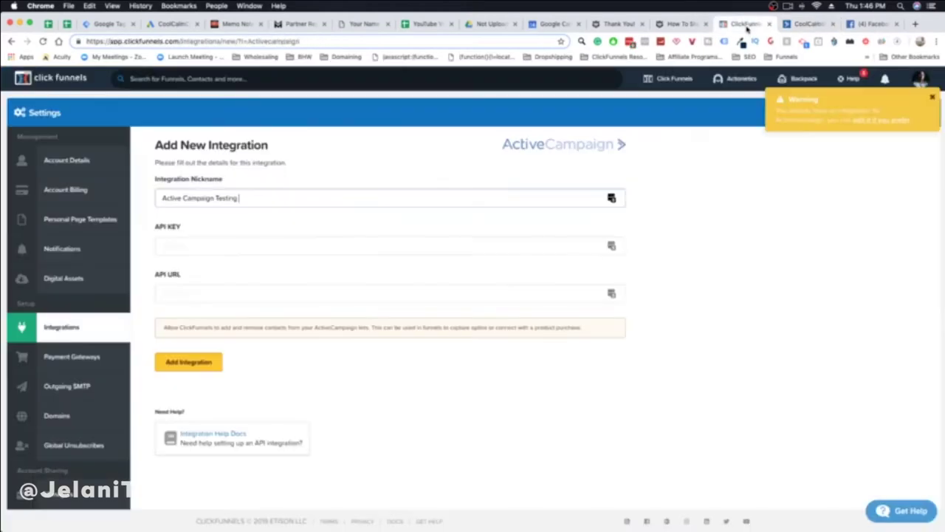
{"action": "left_click", "coordinate": [171, 293]}
{"action": "right_click", "coordinate": [173, 291]}
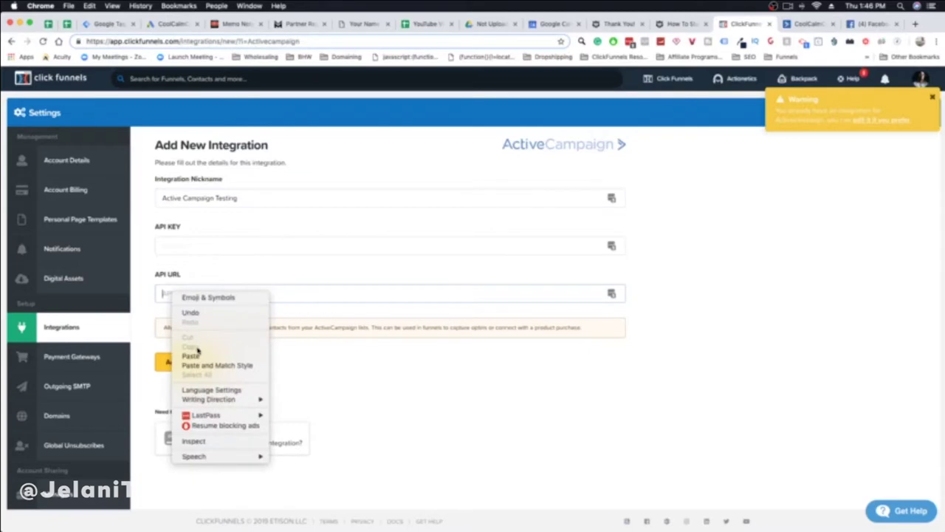
{"action": "left_click", "coordinate": [198, 362]}
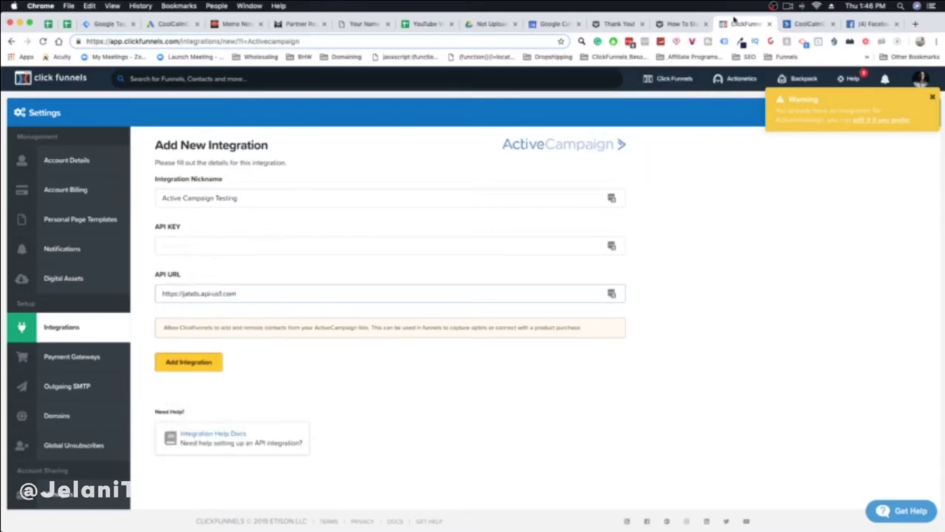
- Copy the API key from ActiveCampaign's Developer settings into the integration's API KEY field
{"action": "left_click", "coordinate": [809, 24]}
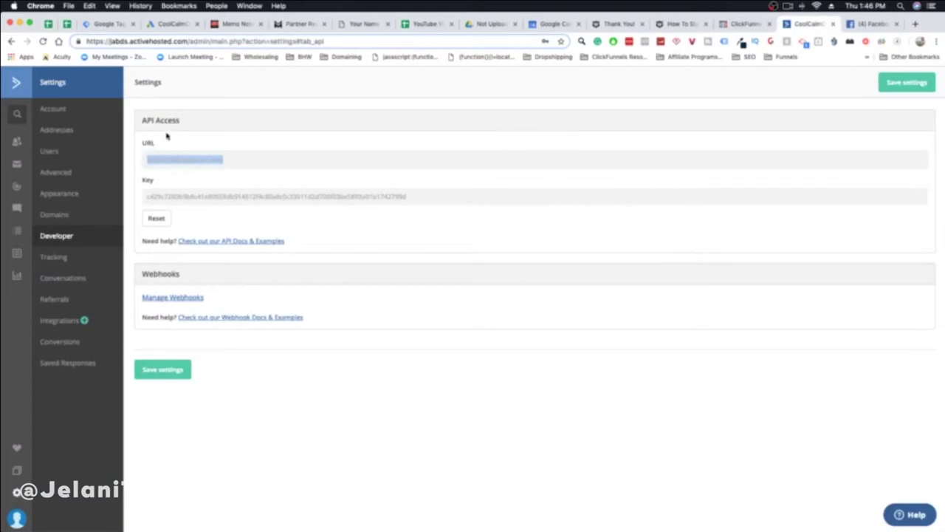
{"action": "left_click", "coordinate": [727, 25]}
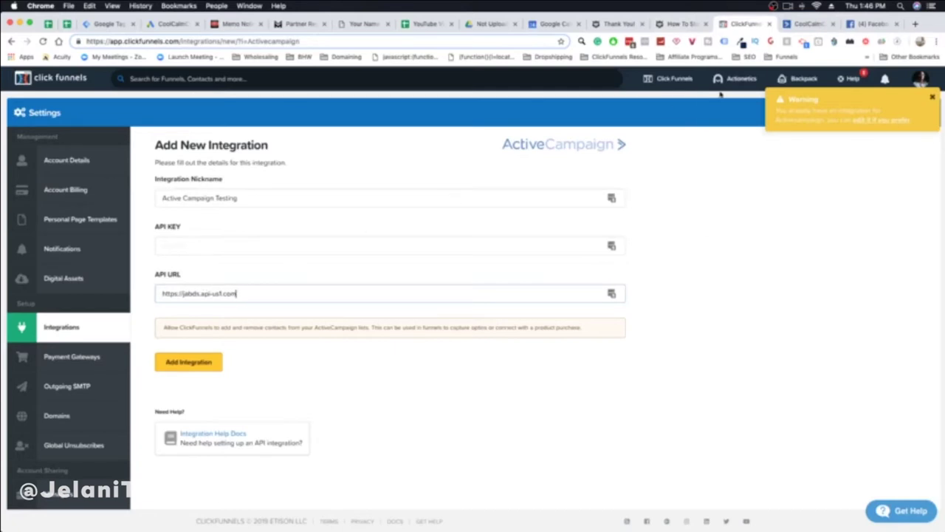
{"action": "mouse_move", "coordinate": [722, 96]}
{"action": "left_click", "coordinate": [810, 25]}
{"action": "left_click", "coordinate": [257, 197]}
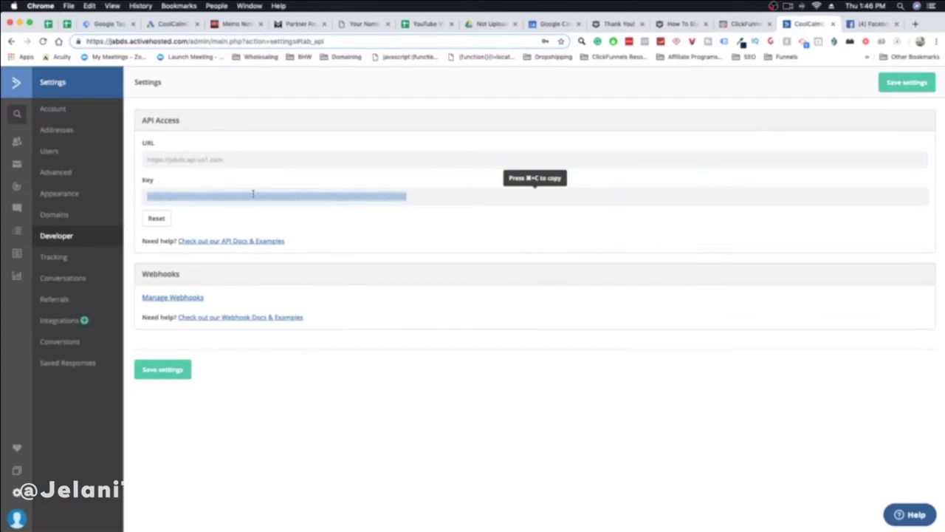
{"action": "right_click", "coordinate": [255, 196]}
{"action": "left_click", "coordinate": [282, 215]}
{"action": "left_click", "coordinate": [744, 24]}
{"action": "left_click", "coordinate": [186, 245]}
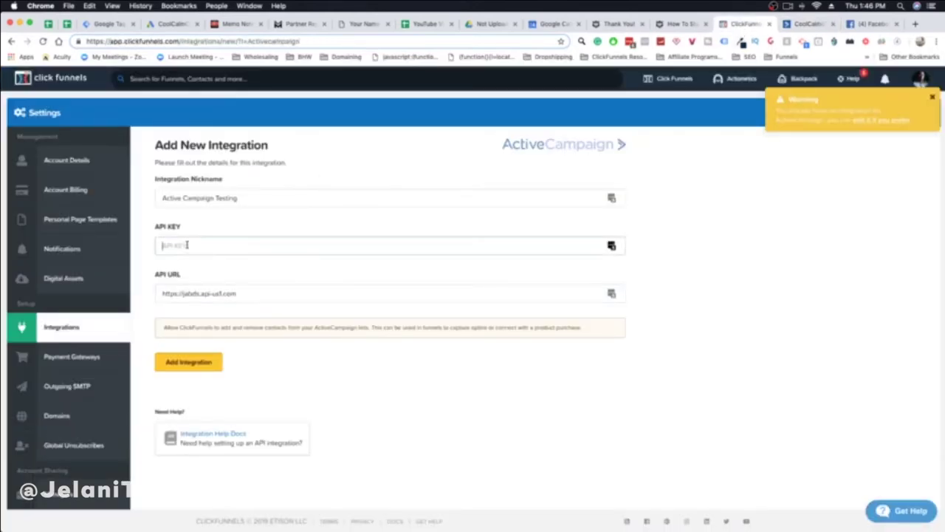
{"action": "right_click", "coordinate": [186, 245]}
{"action": "left_click", "coordinate": [228, 313]}
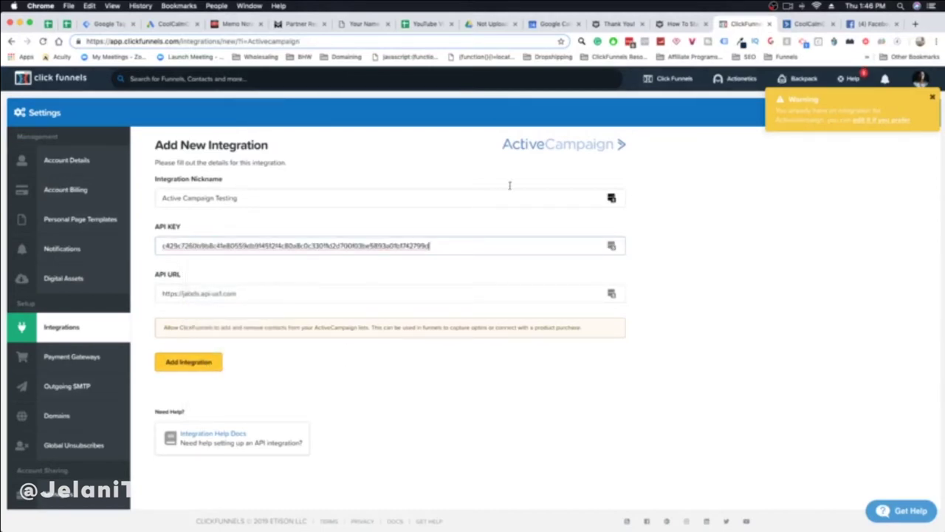
- Go to the ClickFunnels funnels list, then switch back to ActiveCampaign
{"action": "mouse_move", "coordinate": [672, 78]}
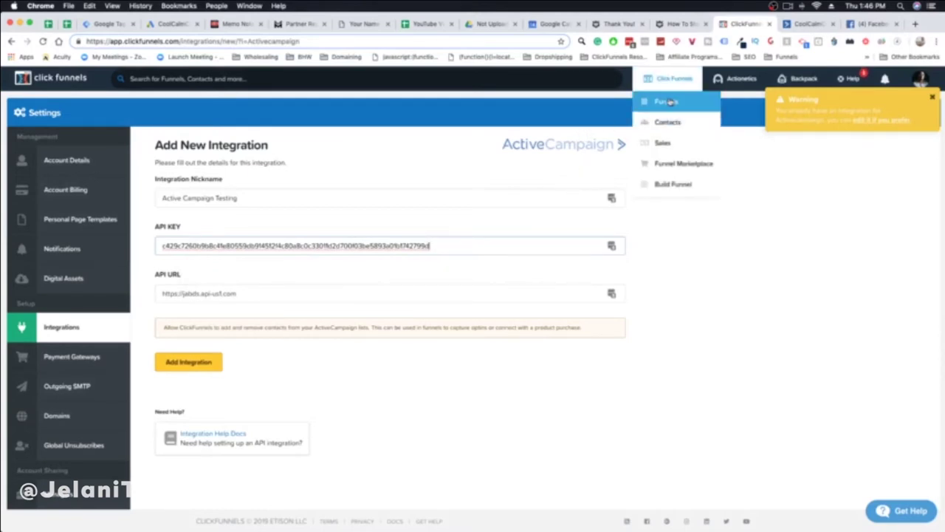
{"action": "left_click", "coordinate": [669, 102]}
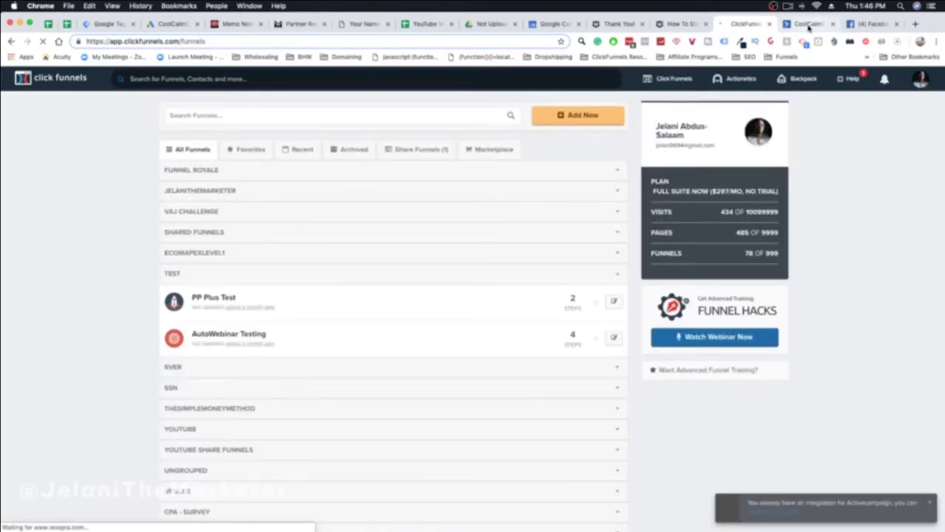
{"action": "left_click", "coordinate": [811, 24]}
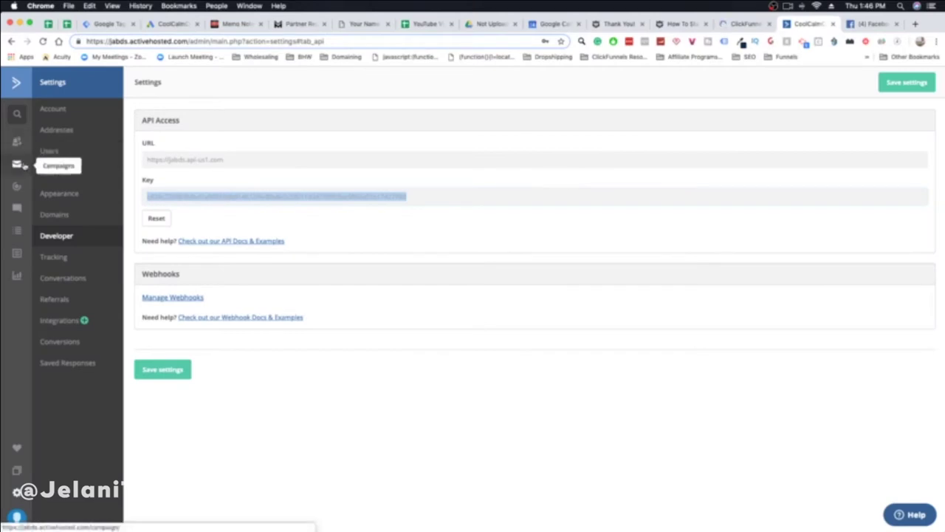
- Open ActiveCampaign's Manage Lists page showing lists like Blueprint List with contact counts
{"action": "left_click", "coordinate": [16, 141]}
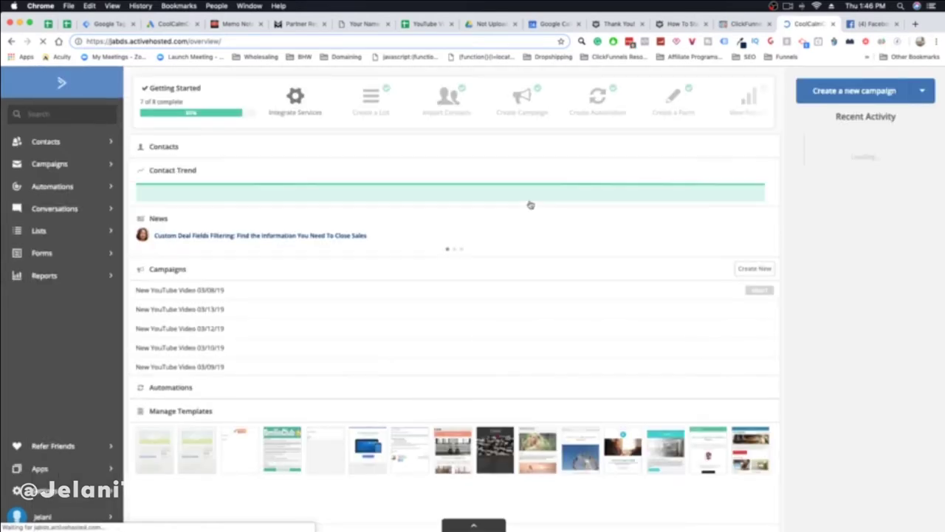
{"action": "left_click", "coordinate": [38, 231]}
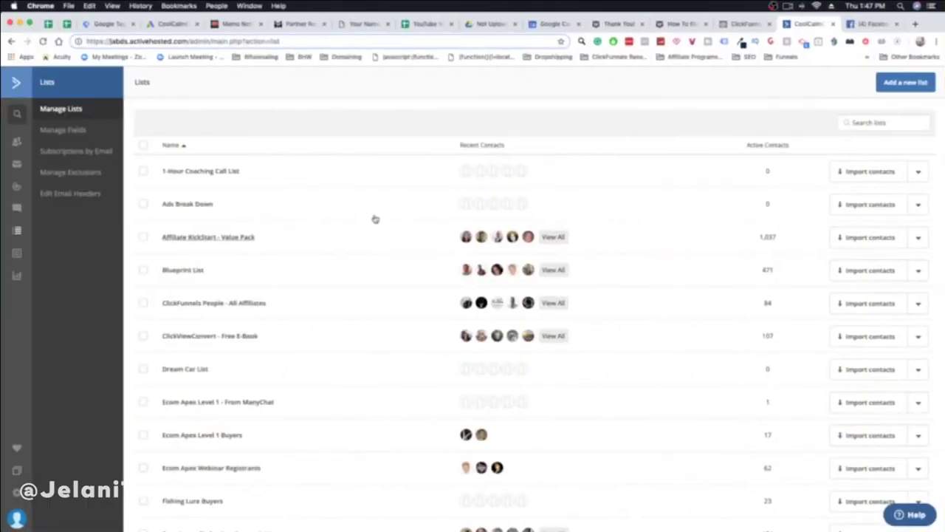
- Start a new ActiveCampaign list named 'Testing', then bring the Notes app forward
{"action": "left_click", "coordinate": [905, 82]}
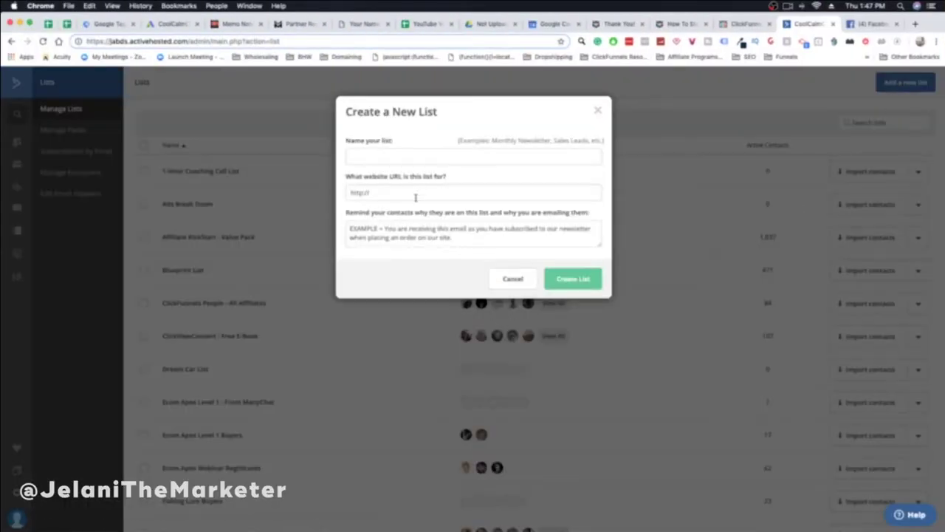
{"action": "left_click", "coordinate": [381, 157]}
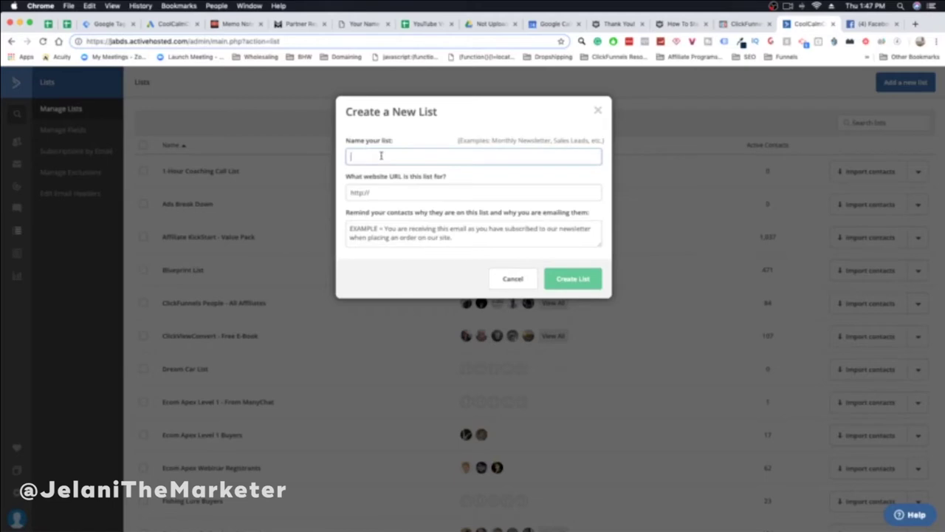
{"action": "type", "text": "Testing"}
{"action": "left_click", "coordinate": [379, 192]}
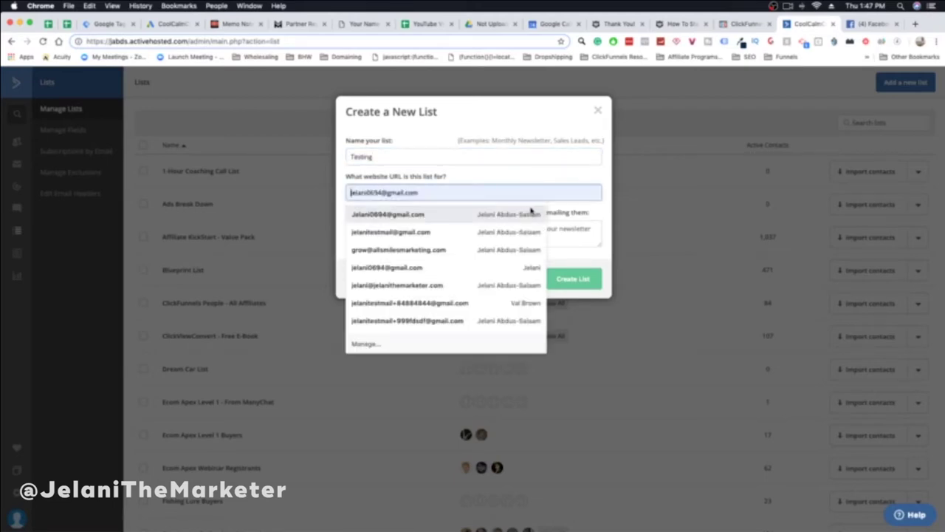
{"action": "left_click", "coordinate": [580, 213]}
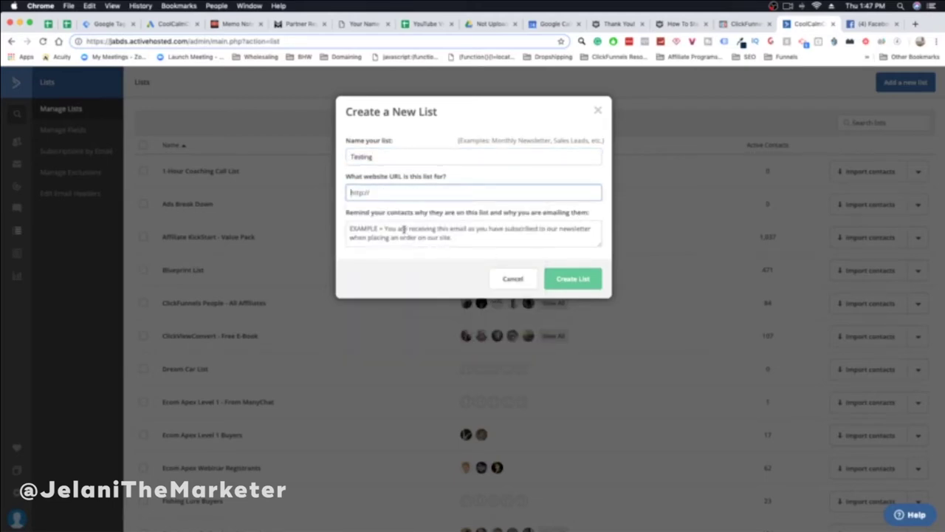
{"action": "left_click", "coordinate": [357, 515]}
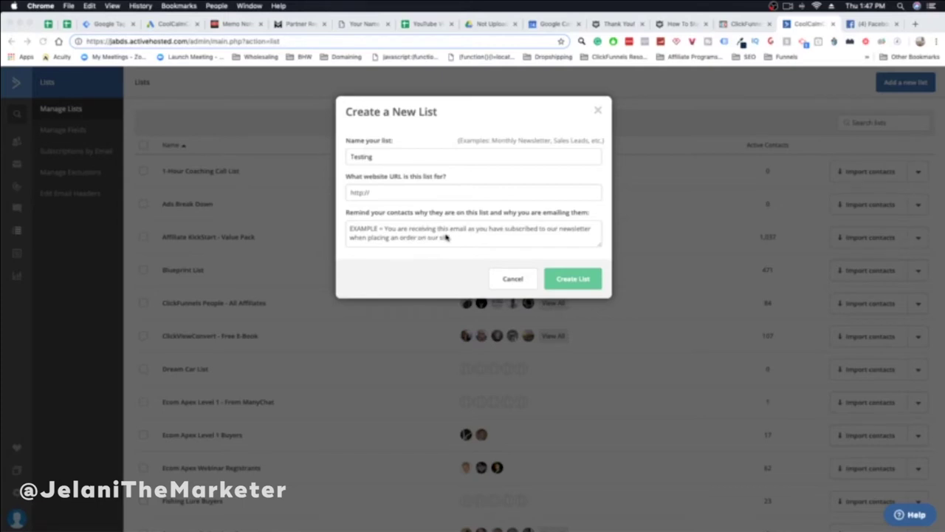
{"action": "left_click", "coordinate": [331, 517]}
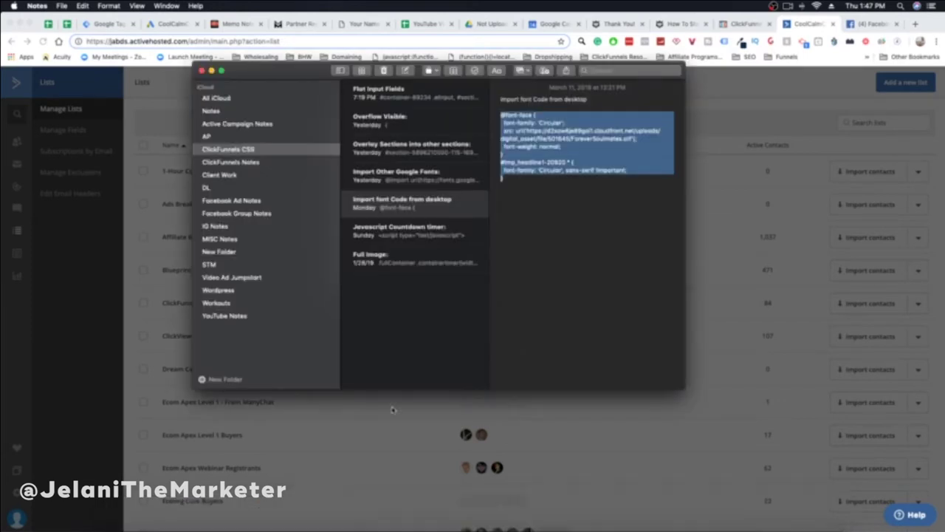
- Copy the unsubscribe notice paragraph from the Active Campaign Notes folder and return to the list form
{"action": "left_click", "coordinate": [244, 124]}
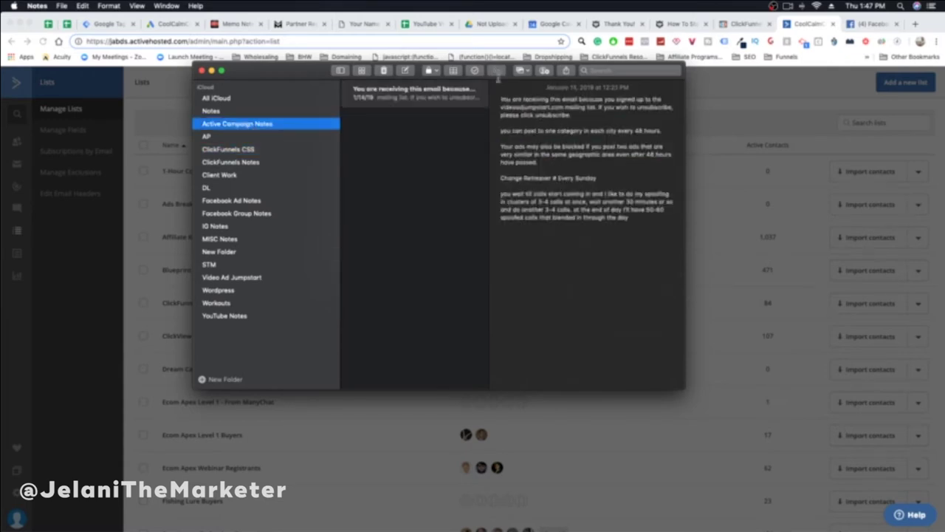
{"action": "triple_click", "coordinate": [500, 103]}
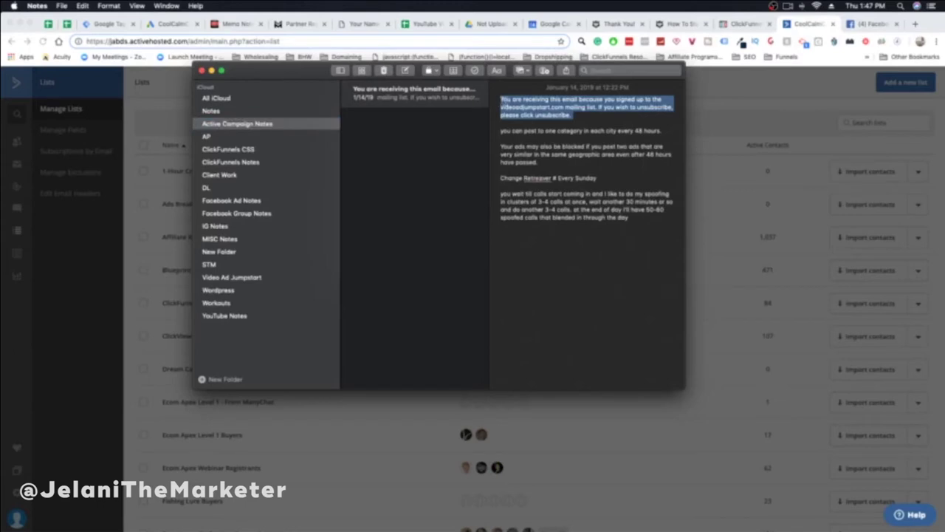
{"action": "right_click", "coordinate": [555, 110]}
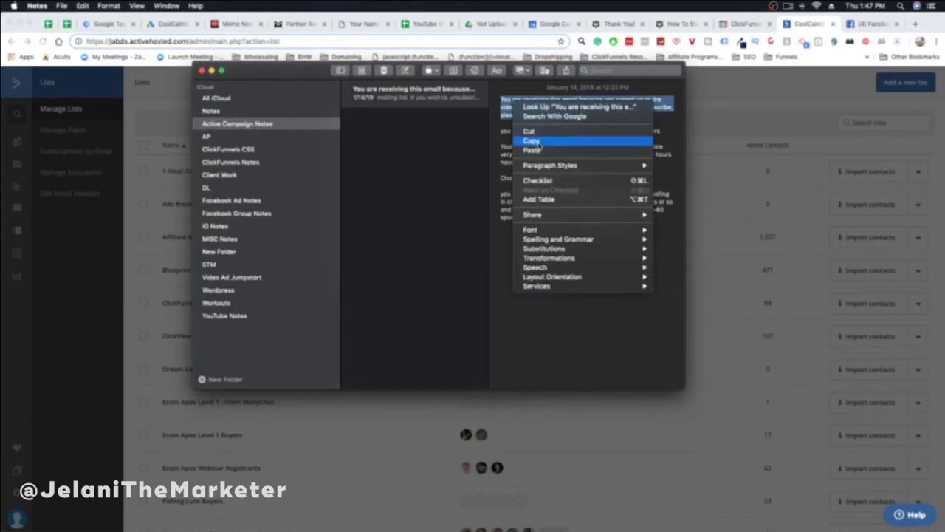
{"action": "key", "text": "super+Tab"}
{"action": "left_click", "coordinate": [381, 230]}
- Paste the notice into the list reminder, discard the new list, and go to ClickFunnels funnels
{"action": "key", "text": "super+v"}
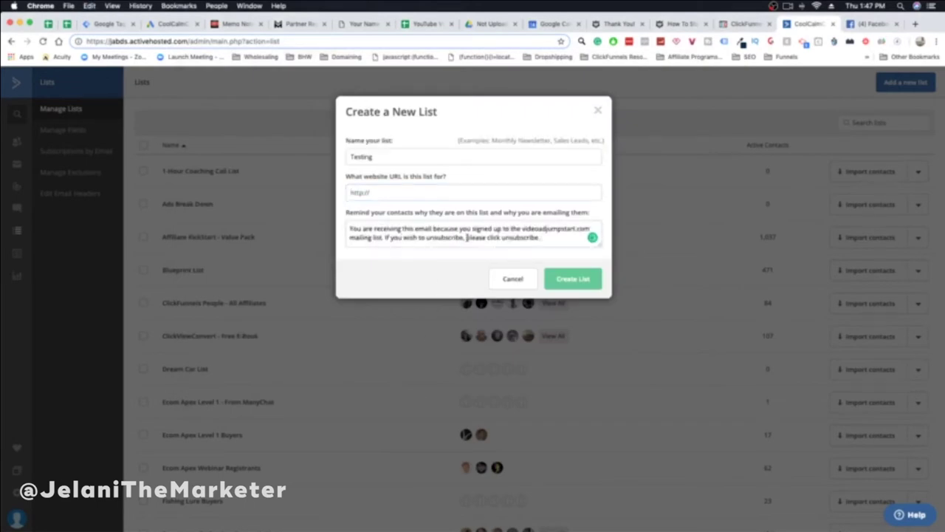
{"action": "left_click_drag", "start_coordinate": [522, 229], "coordinate": [567, 229]}
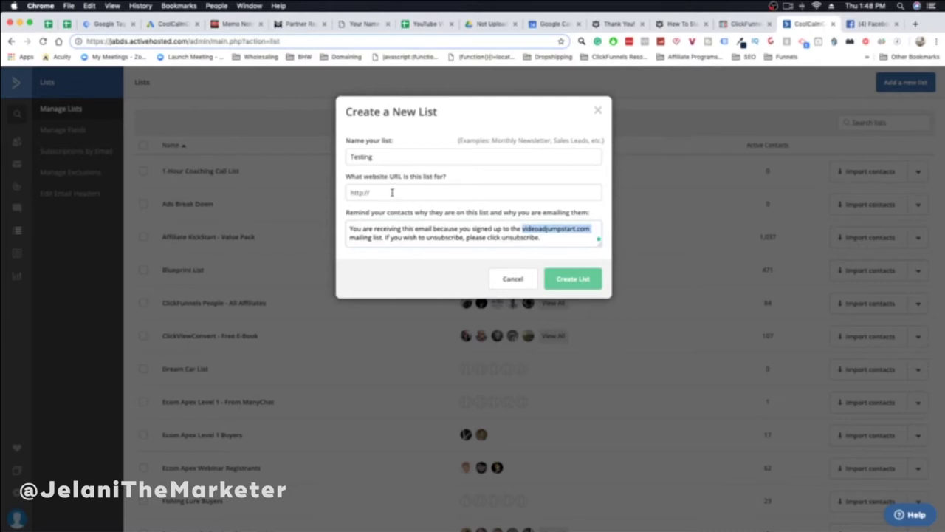
{"action": "left_click", "coordinate": [597, 112]}
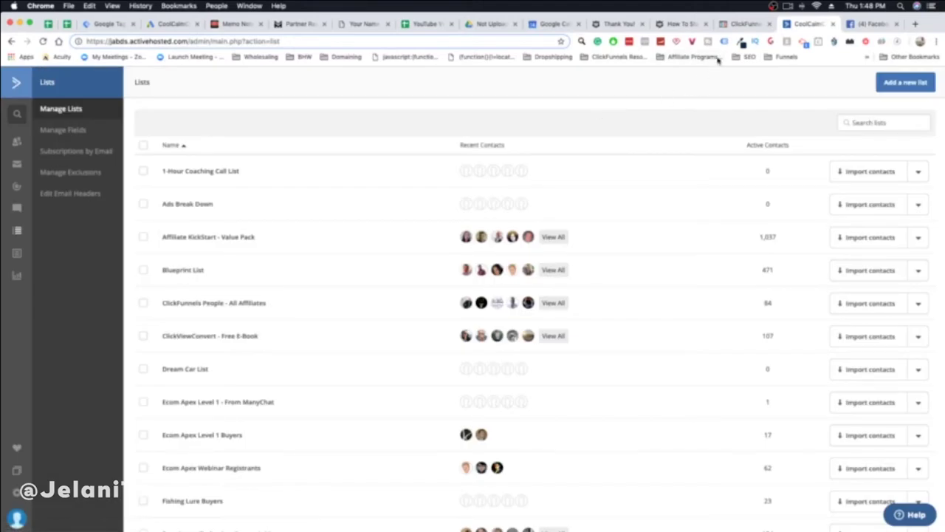
{"action": "left_click", "coordinate": [746, 25]}
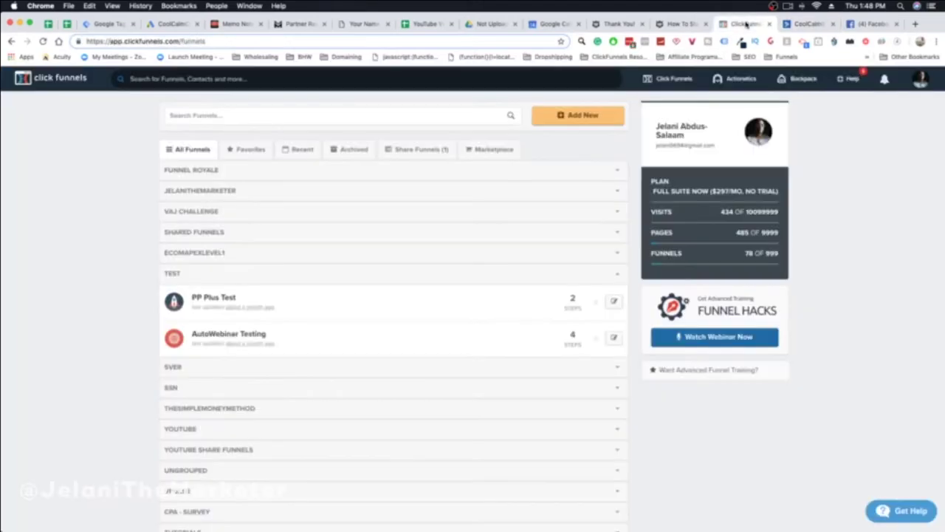
- Open the PP Plus Test funnel's Order step page in the editor
{"action": "left_click", "coordinate": [217, 299]}
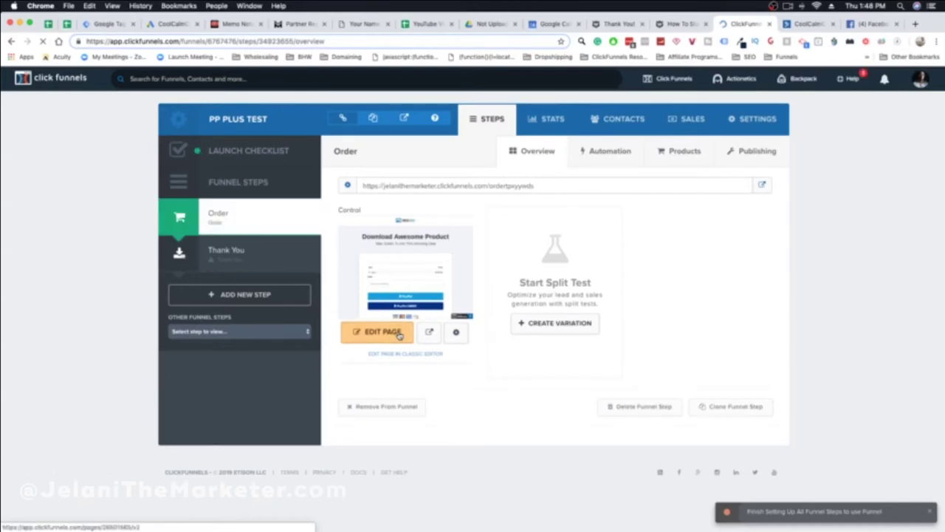
{"action": "left_click", "coordinate": [399, 333]}
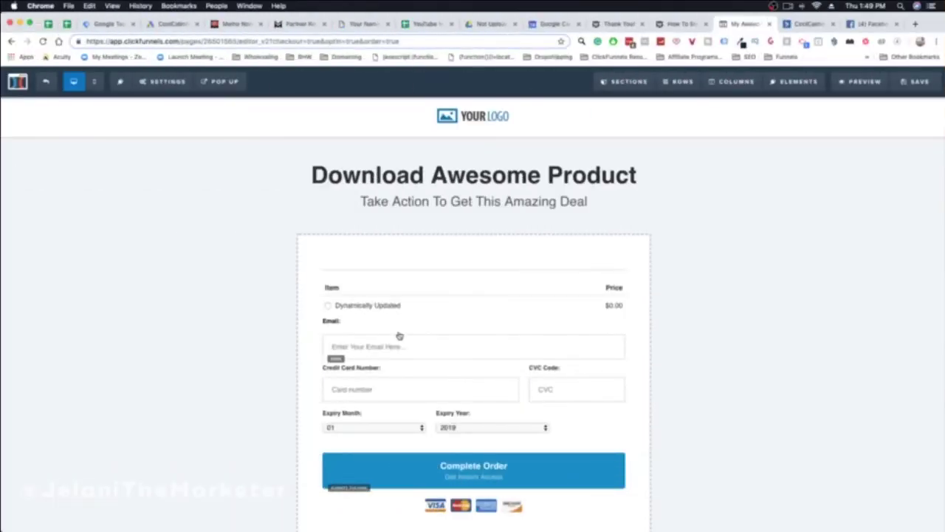
- Set the page's integration to ActiveCampaign with action Add To List and list Ads Break Down
{"action": "left_click", "coordinate": [163, 82]}
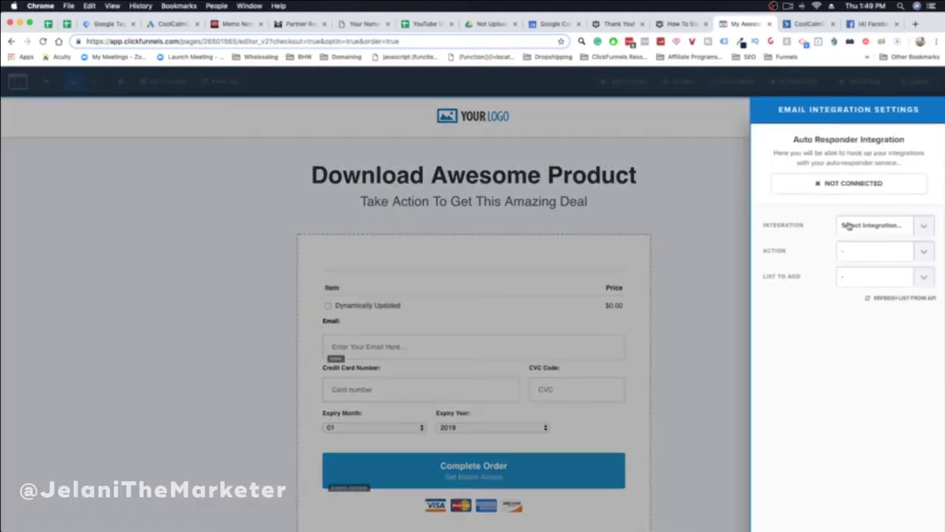
{"action": "left_click", "coordinate": [848, 225]}
{"action": "left_click", "coordinate": [841, 244]}
{"action": "left_click", "coordinate": [844, 251]}
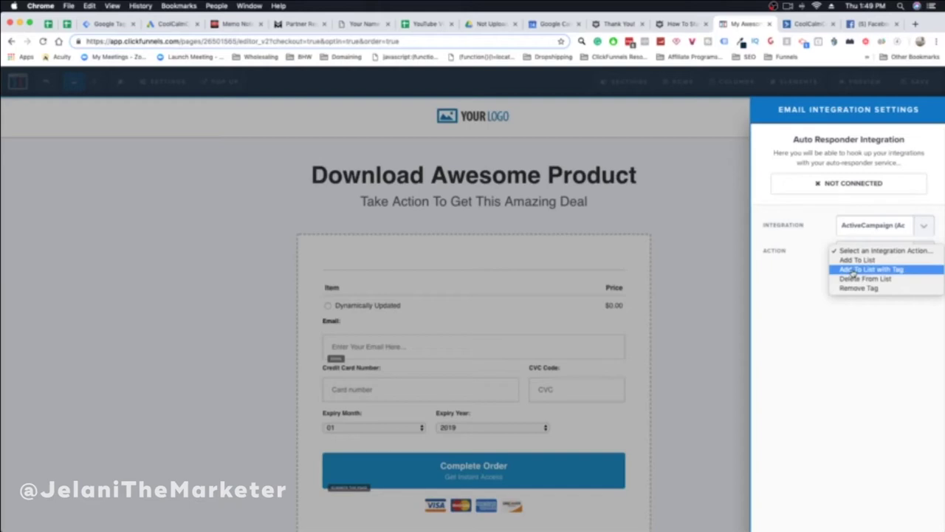
{"action": "left_click", "coordinate": [854, 260]}
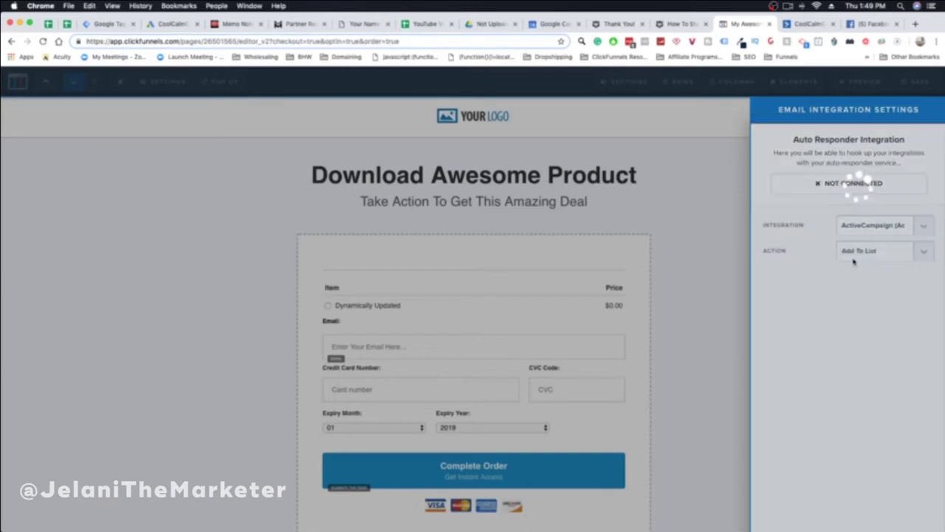
{"action": "left_click", "coordinate": [858, 277]}
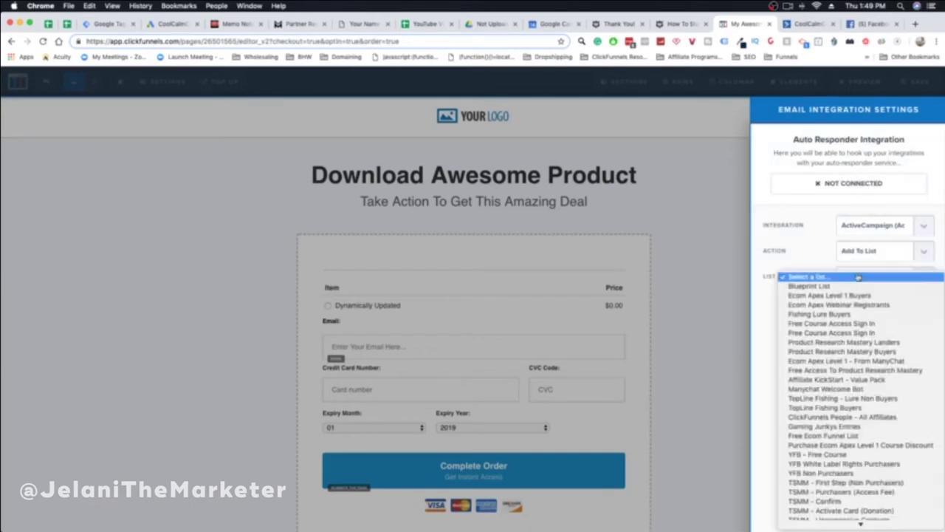
{"action": "left_click", "coordinate": [765, 310]}
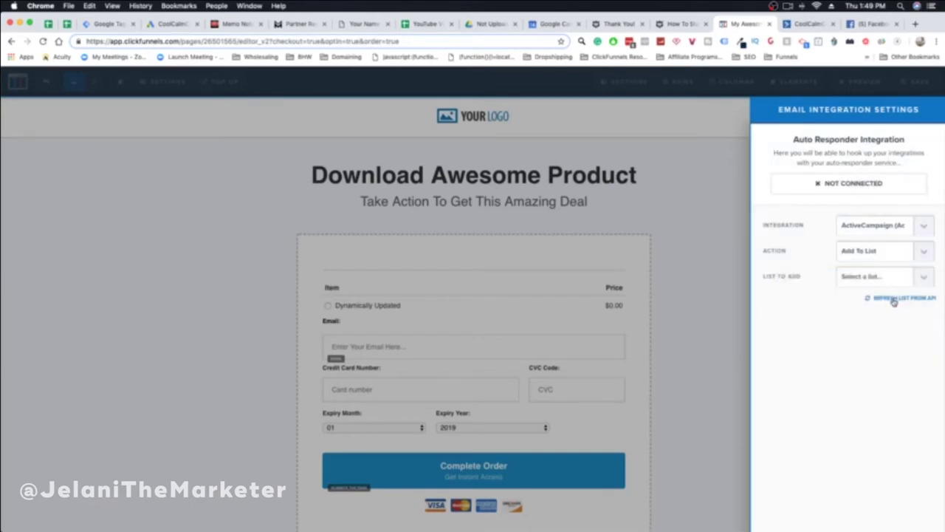
{"action": "left_click", "coordinate": [884, 282]}
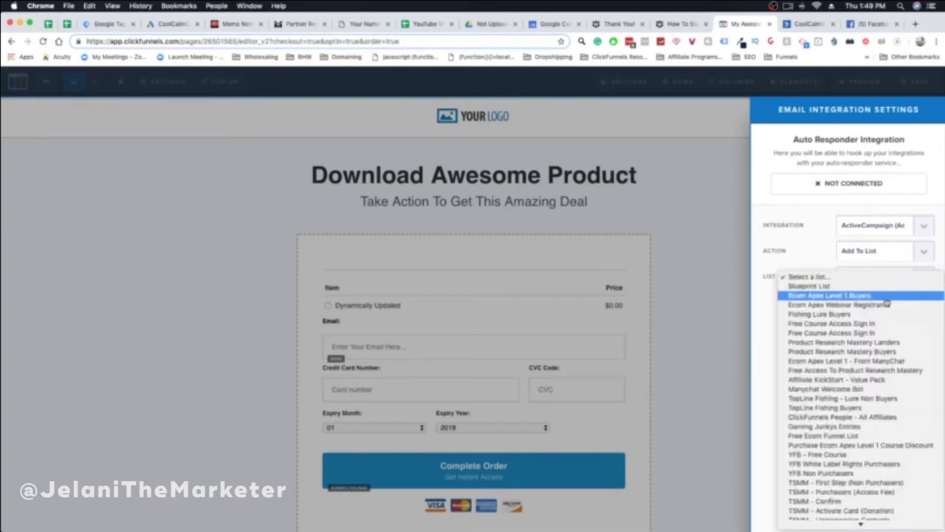
{"action": "scroll", "coordinate": [870, 391], "scroll_direction": "down", "scroll_amount": 10}
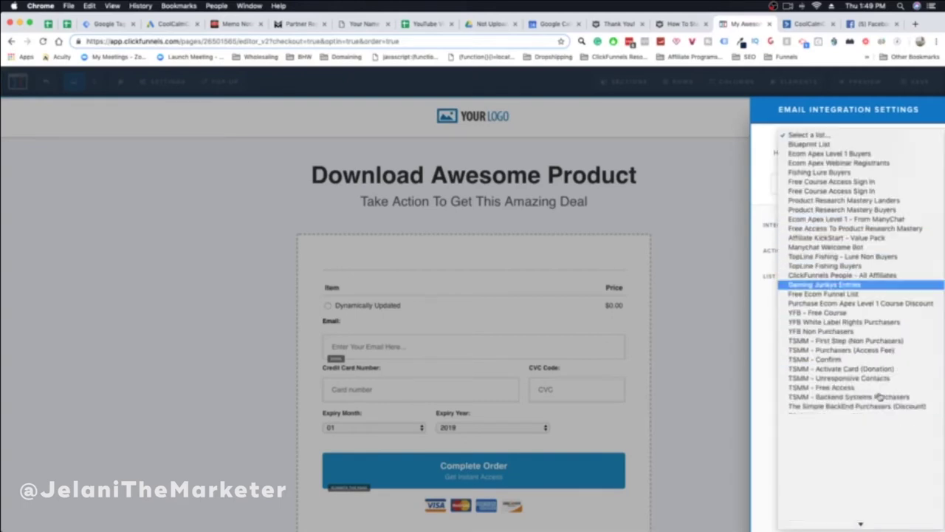
{"action": "left_click", "coordinate": [865, 513]}
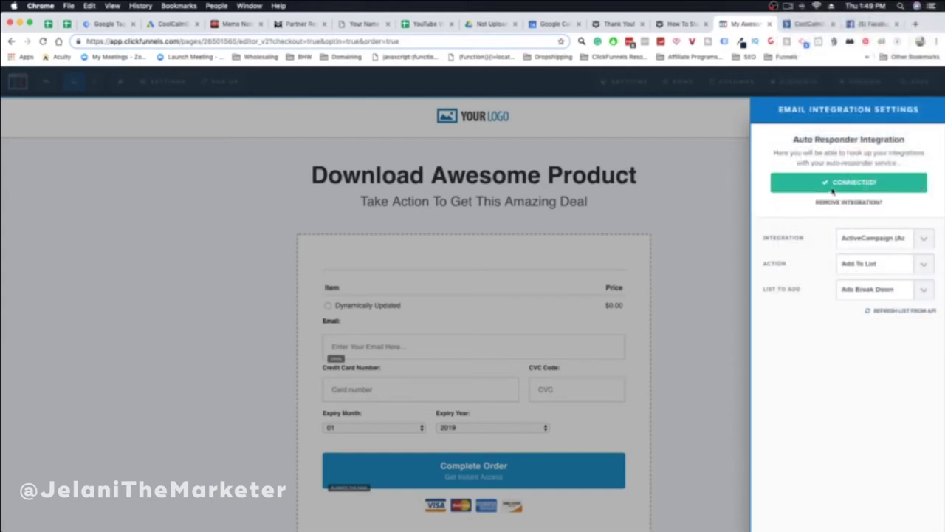
- Close the integration settings, go to ActiveCampaign Automations, and open 'VAJ Beta Tag Added'
{"action": "left_click", "coordinate": [718, 265]}
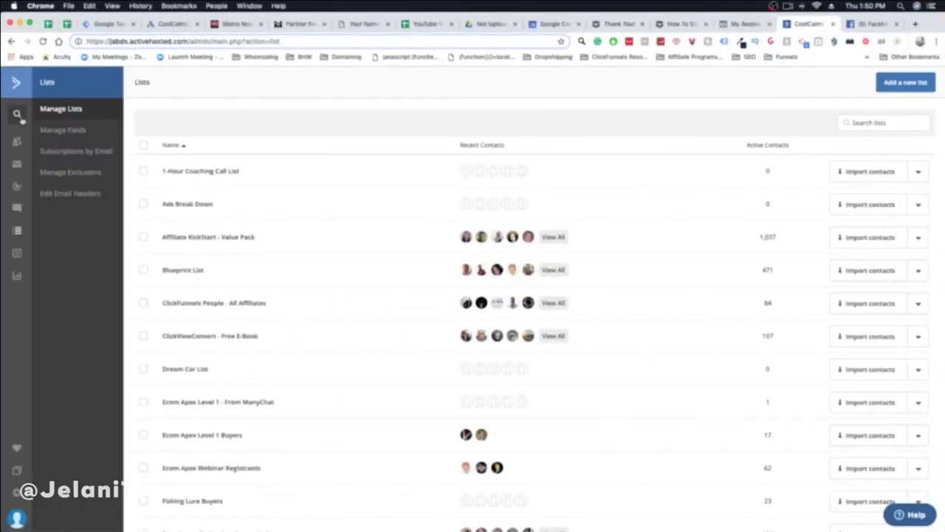
{"action": "left_click", "coordinate": [16, 186]}
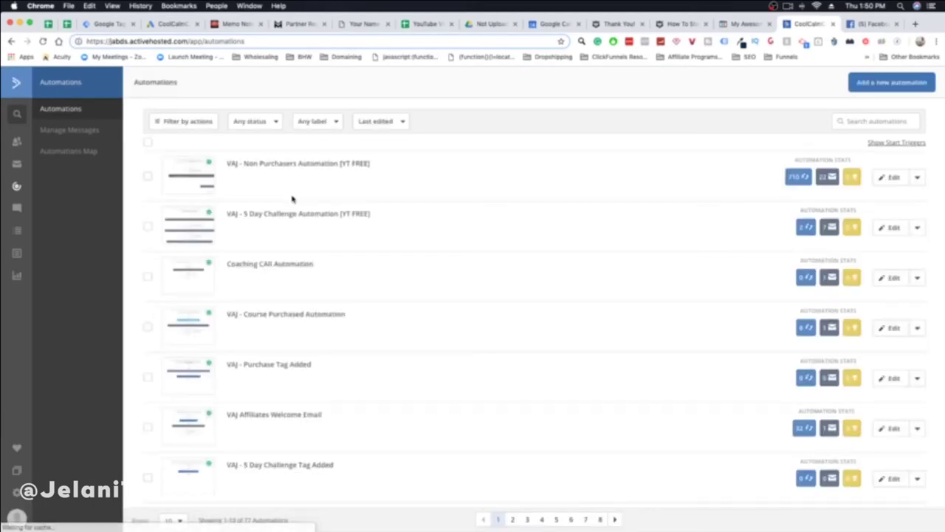
{"action": "scroll", "coordinate": [318, 233], "scroll_direction": "down", "scroll_amount": 2}
{"action": "scroll", "coordinate": [266, 183], "scroll_direction": "down", "scroll_amount": 2}
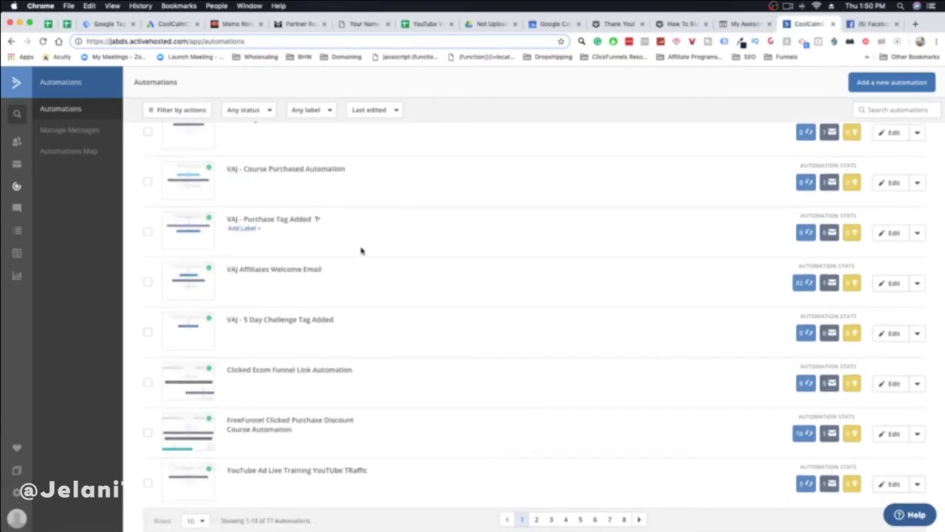
{"action": "scroll", "coordinate": [360, 248], "scroll_direction": "down", "scroll_amount": 1}
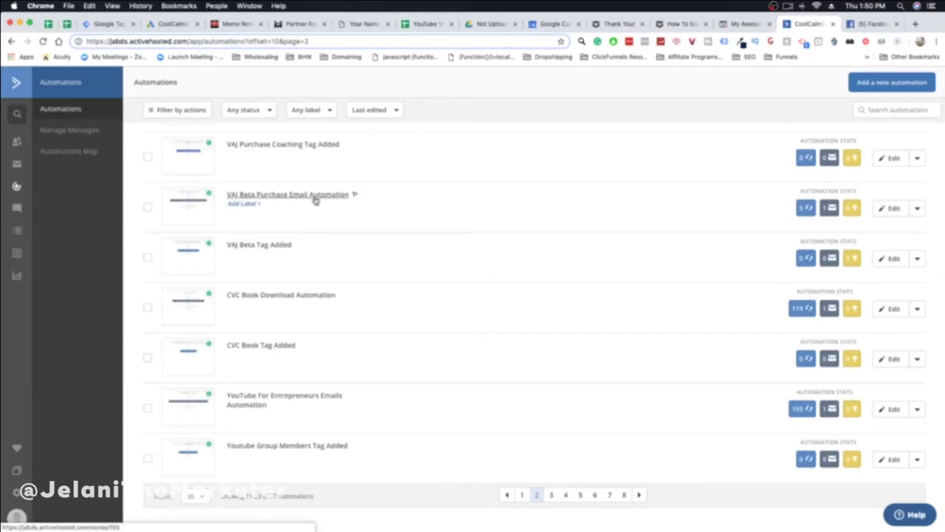
{"action": "left_click", "coordinate": [267, 248]}
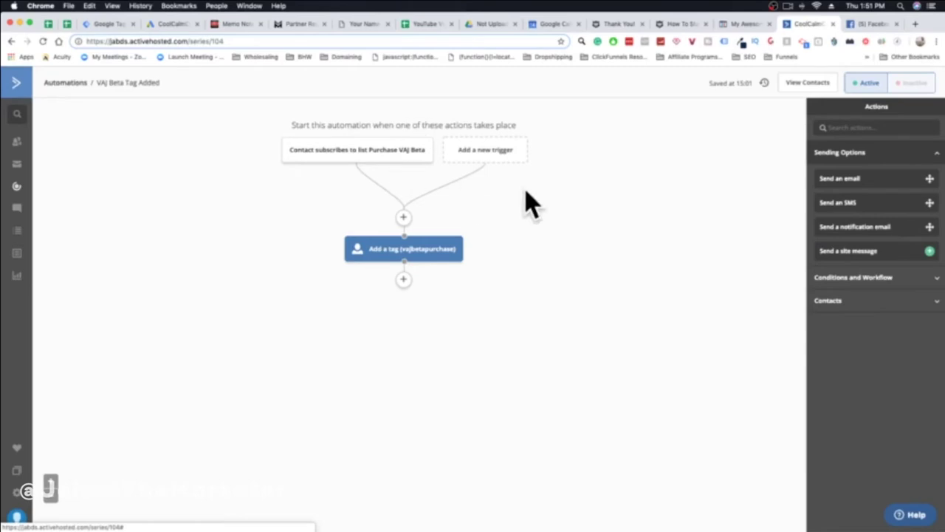
{"action": "mouse_move", "coordinate": [418, 149]}
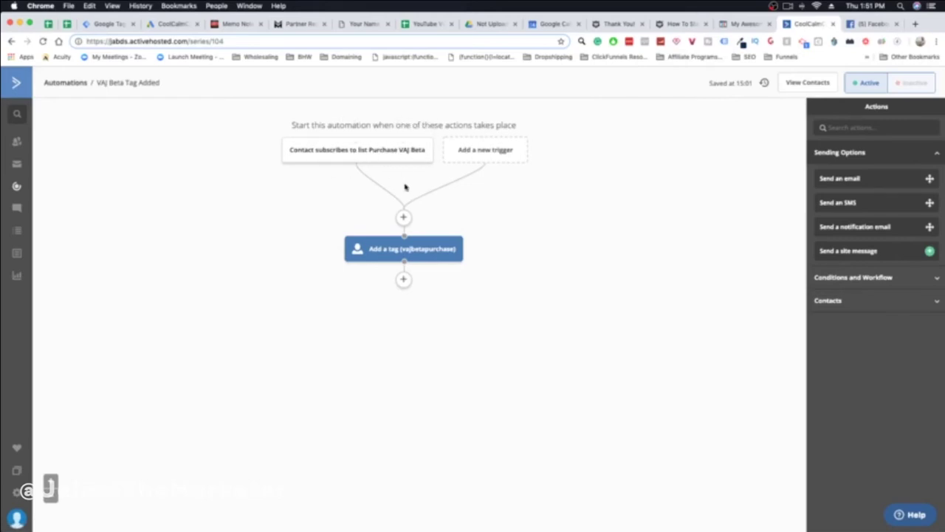
{"action": "mouse_move", "coordinate": [437, 259]}
{"action": "left_click", "coordinate": [404, 218]}
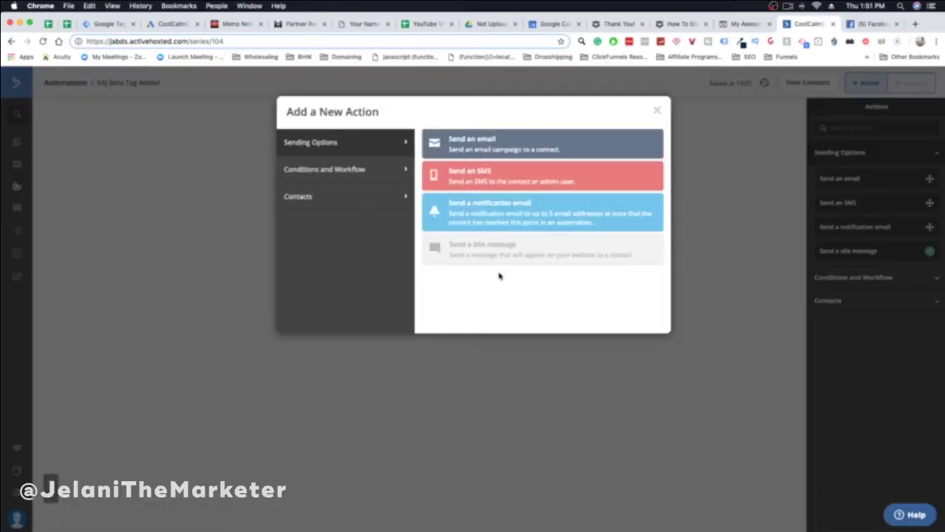
{"action": "left_click", "coordinate": [337, 168]}
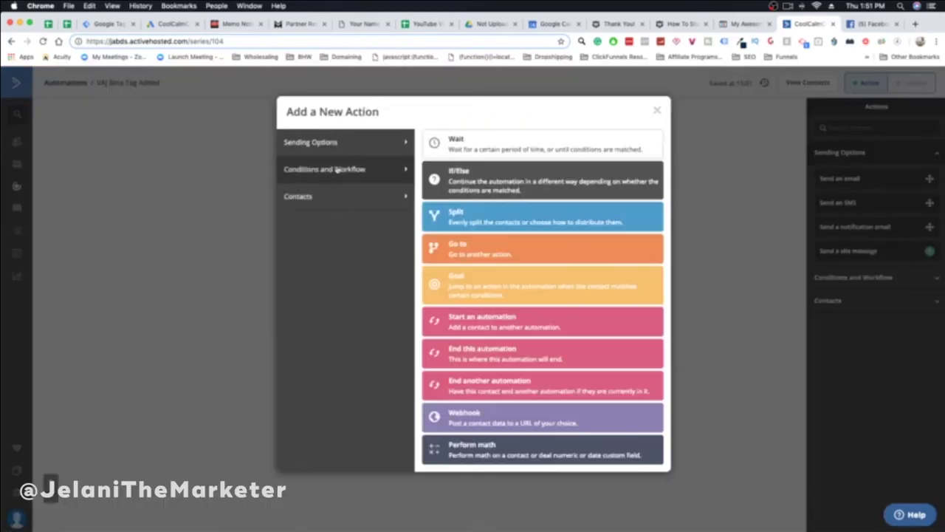
{"action": "left_click", "coordinate": [341, 211]}
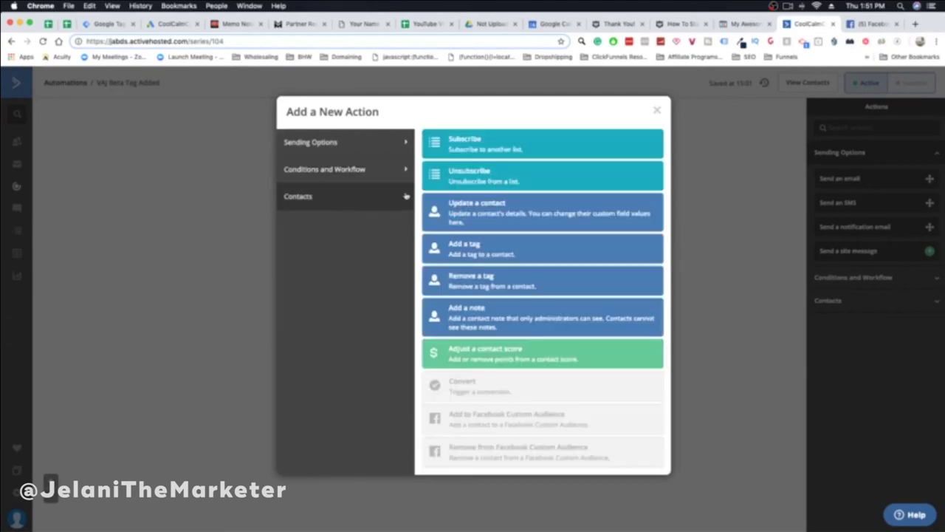
{"action": "left_click", "coordinate": [468, 146]}
{"action": "left_click", "coordinate": [369, 207]}
{"action": "left_click", "coordinate": [428, 198]}
{"action": "left_click", "coordinate": [462, 243]}
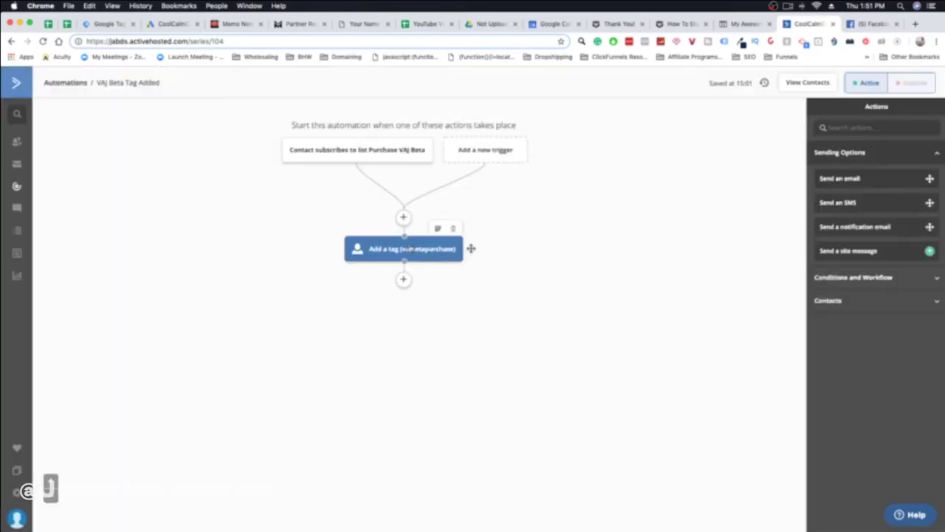
{"action": "mouse_move", "coordinate": [412, 255]}
{"action": "left_click", "coordinate": [411, 235]}
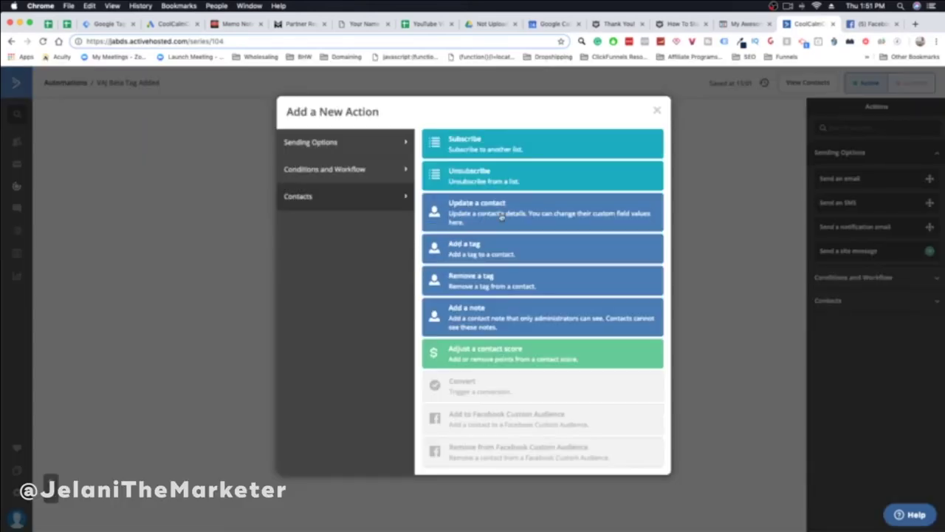
{"action": "left_click", "coordinate": [475, 252]}
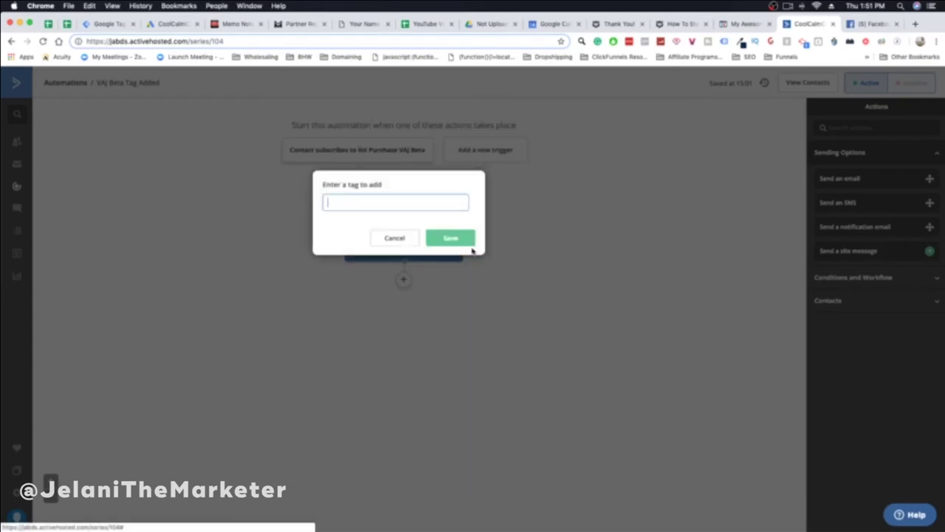
{"action": "left_click", "coordinate": [403, 238]}
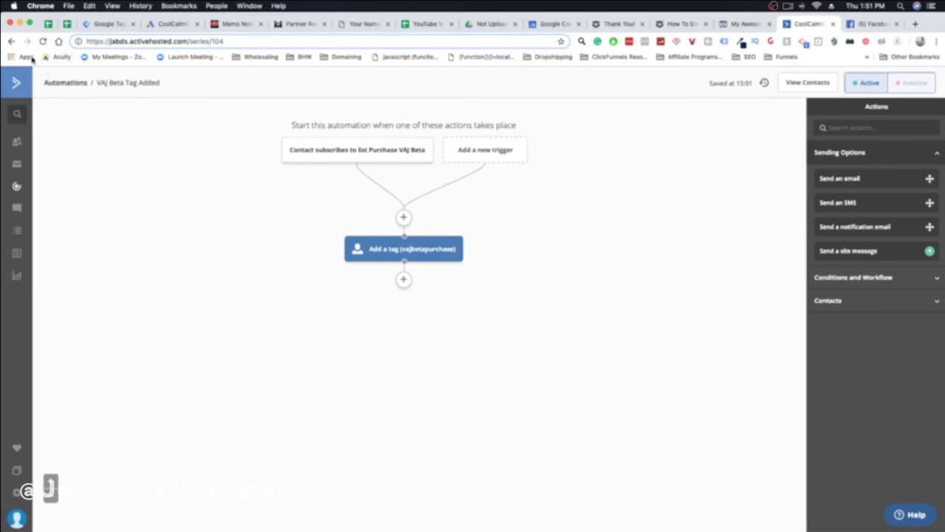
{"action": "left_click", "coordinate": [11, 42]}
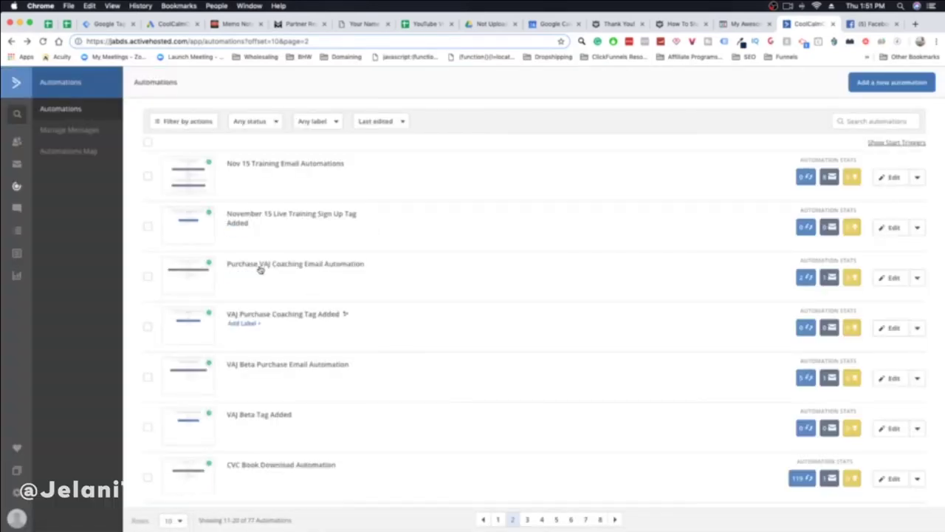
- Open the VAJ Beta Purchase Email Automation and browse its workflow and sending actions without adding any
{"action": "left_click", "coordinate": [285, 366]}
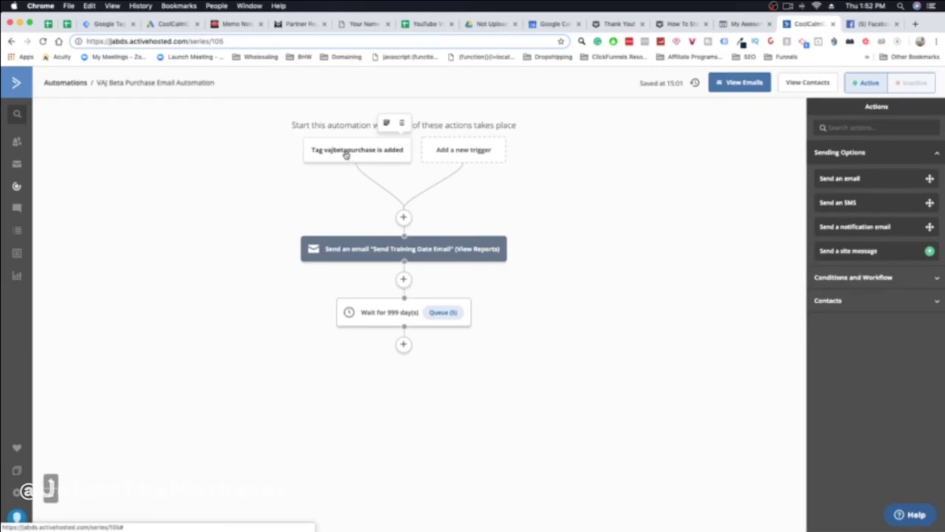
{"action": "mouse_move", "coordinate": [515, 249]}
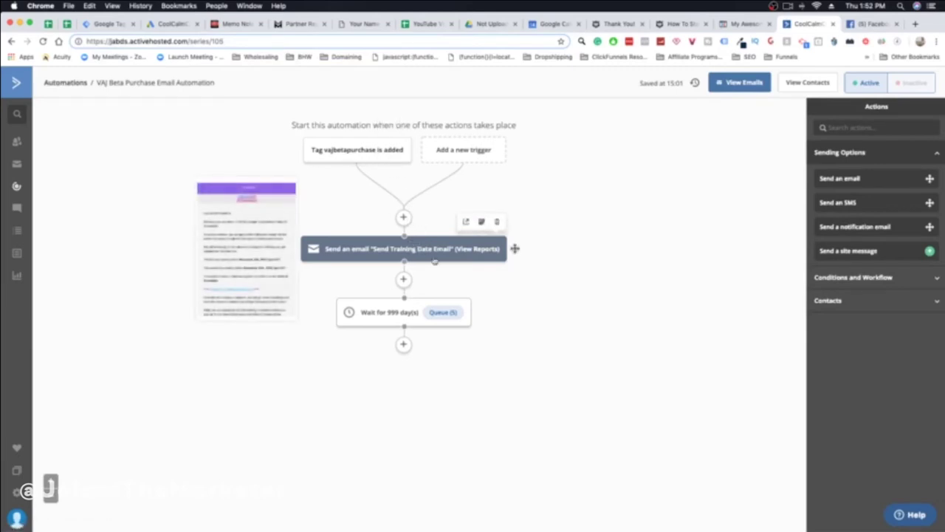
{"action": "left_click", "coordinate": [403, 217]}
{"action": "left_click", "coordinate": [374, 171]}
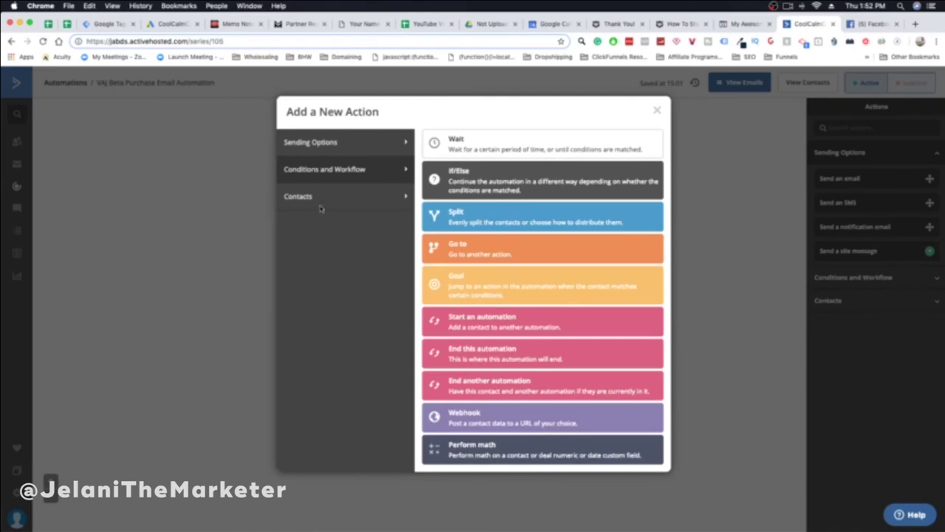
{"action": "left_click", "coordinate": [342, 141]}
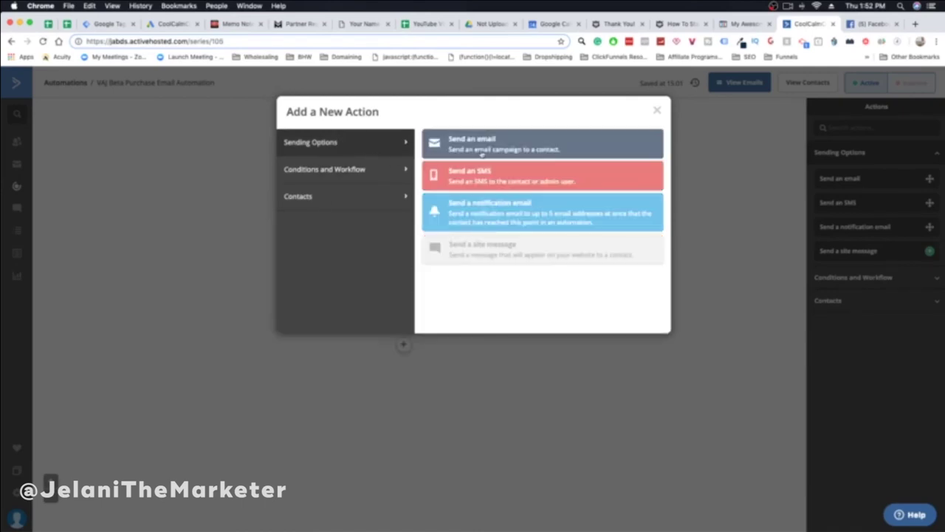
{"action": "left_click", "coordinate": [657, 110]}
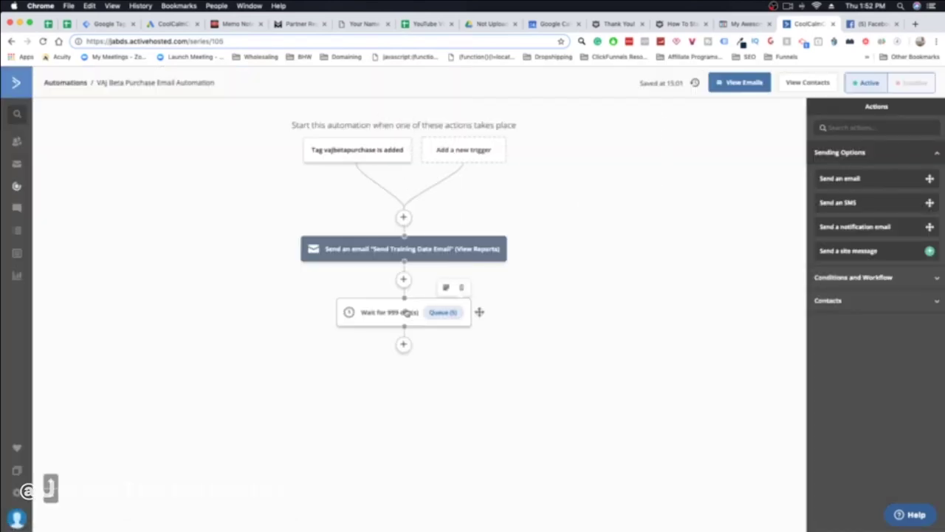
- Below the wait step, preview a 'wait for a set period of time' step, then discard it
{"action": "left_click", "coordinate": [404, 343]}
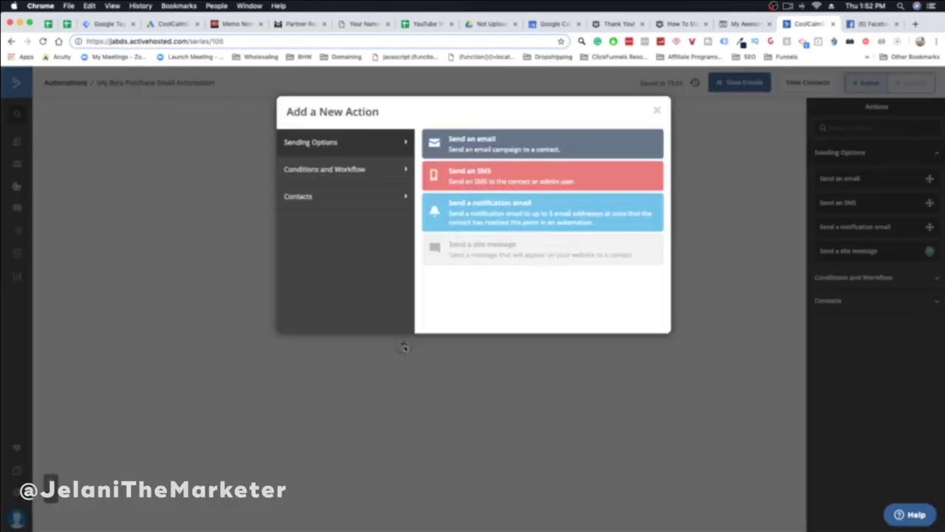
{"action": "left_click", "coordinate": [657, 110]}
{"action": "left_click", "coordinate": [404, 343]}
{"action": "left_click", "coordinate": [334, 170]}
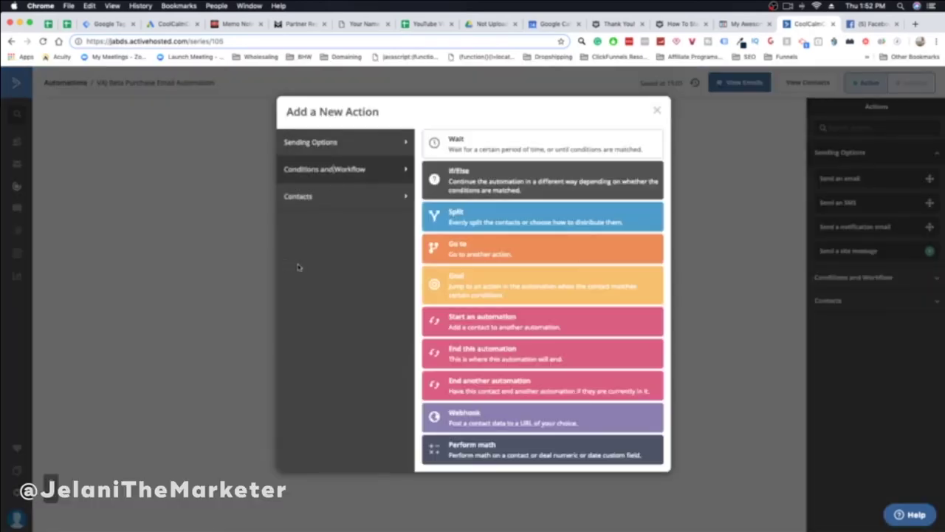
{"action": "left_click", "coordinate": [455, 147]}
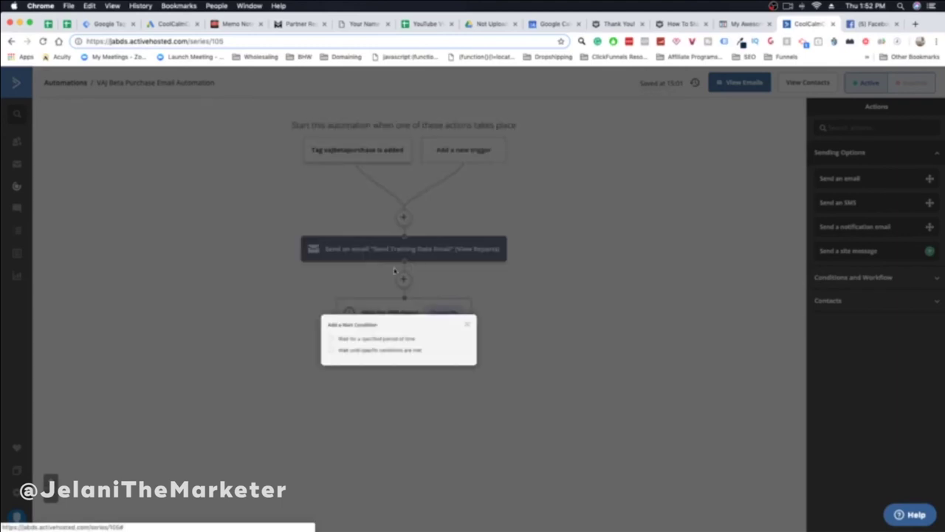
{"action": "left_click", "coordinate": [333, 340]}
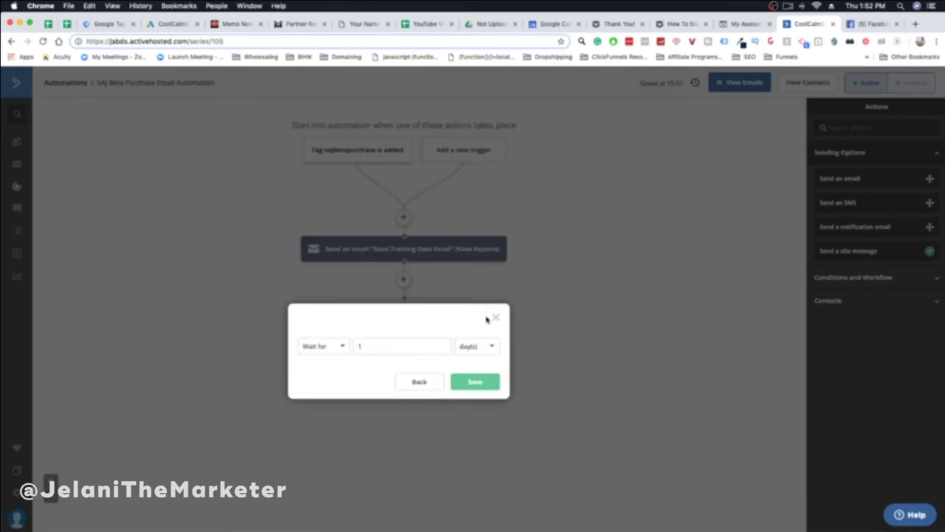
{"action": "left_click", "coordinate": [417, 383]}
{"action": "left_click", "coordinate": [496, 321]}
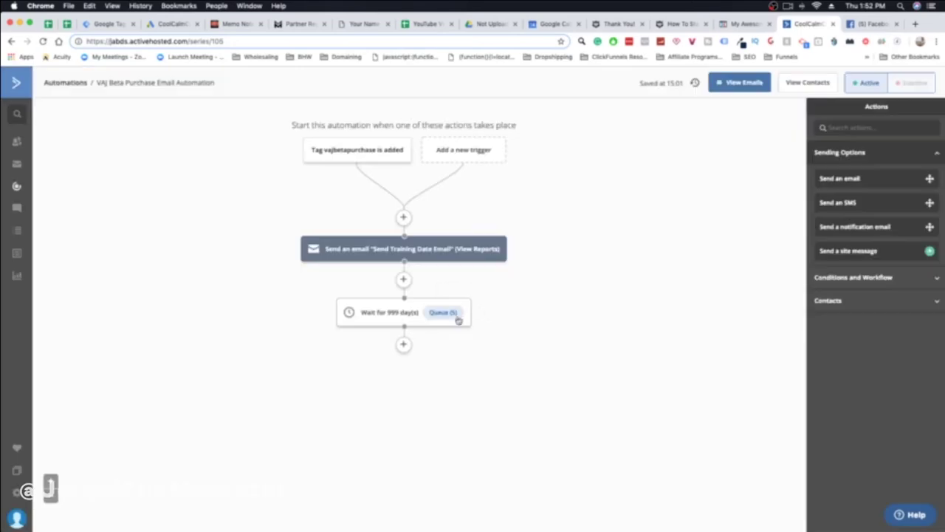
- Preview a Send an email step below the wait step, then cancel it
{"action": "left_click", "coordinate": [404, 345]}
{"action": "left_click", "coordinate": [327, 143]}
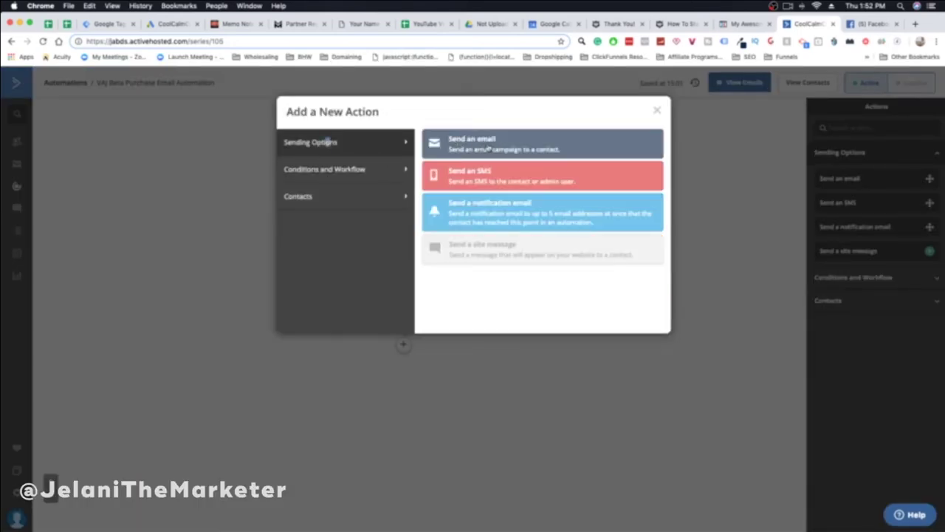
{"action": "left_click", "coordinate": [515, 149]}
{"action": "left_click", "coordinate": [452, 378]}
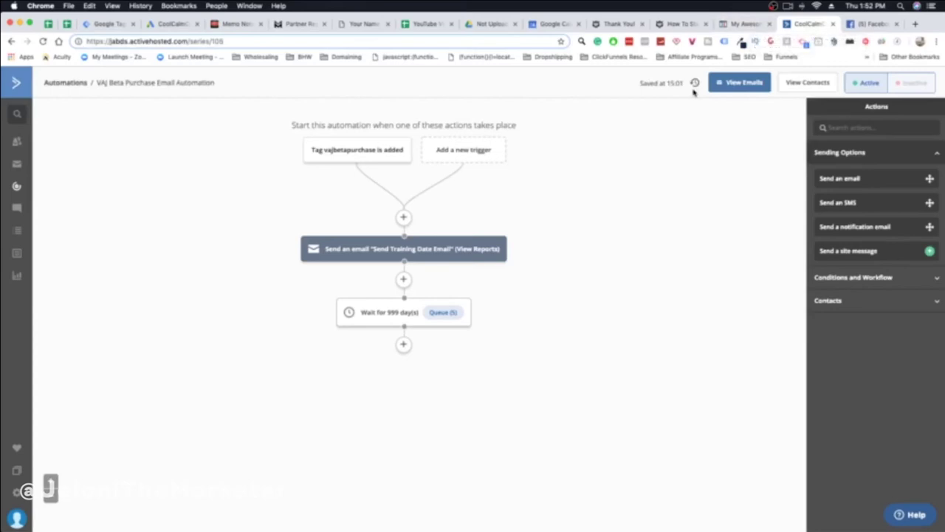
{"action": "mouse_move", "coordinate": [514, 248]}
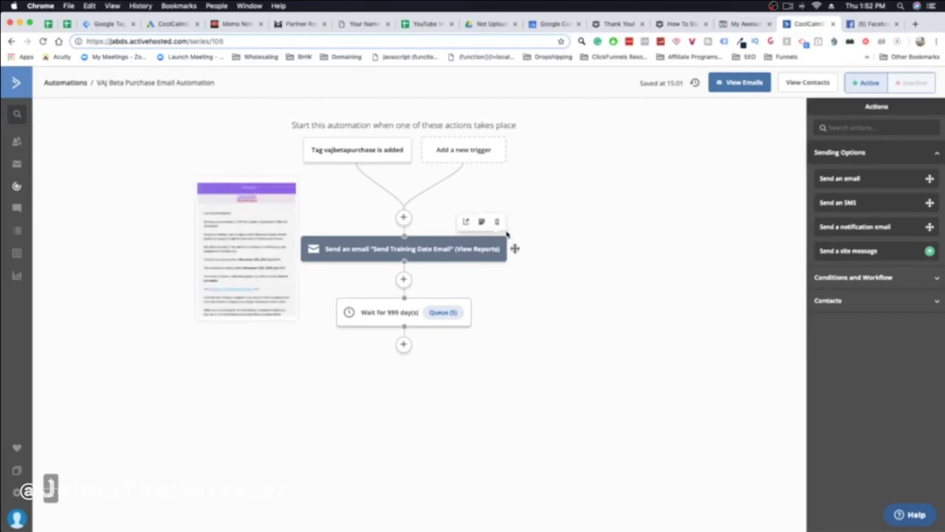